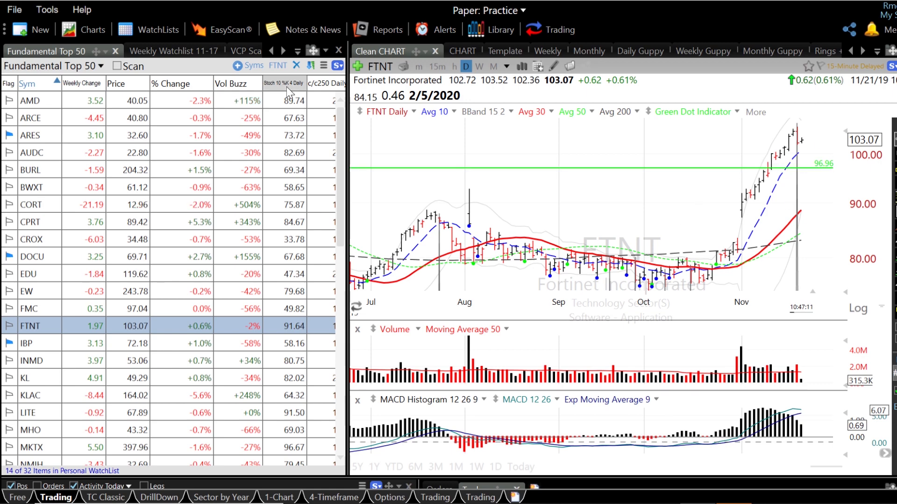
- Widen the watchlist to reveal more columns, then narrow it so the FTNT chart fills most of the window
{"action": "left_click_drag", "start_coordinate": [345, 111], "coordinate": [489, 111]}
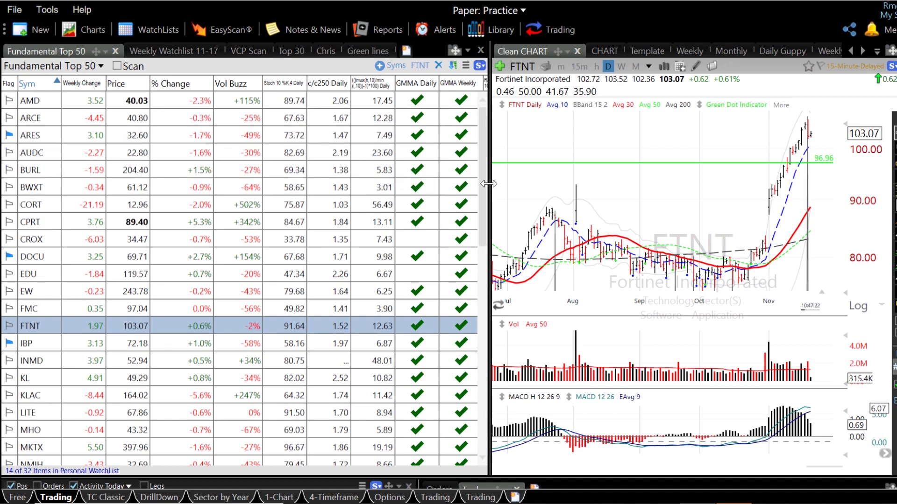
{"action": "left_click_drag", "start_coordinate": [490, 185], "coordinate": [208, 163]}
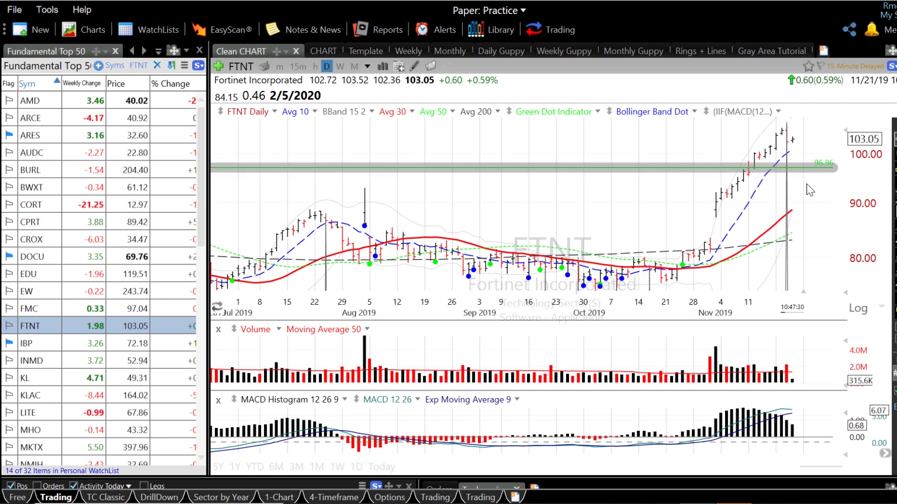
- Open the IIF(MACD) plot's formula, scroll through its text, and close the editor with Escape
{"action": "left_click", "coordinate": [735, 114]}
{"action": "left_click", "coordinate": [763, 127]}
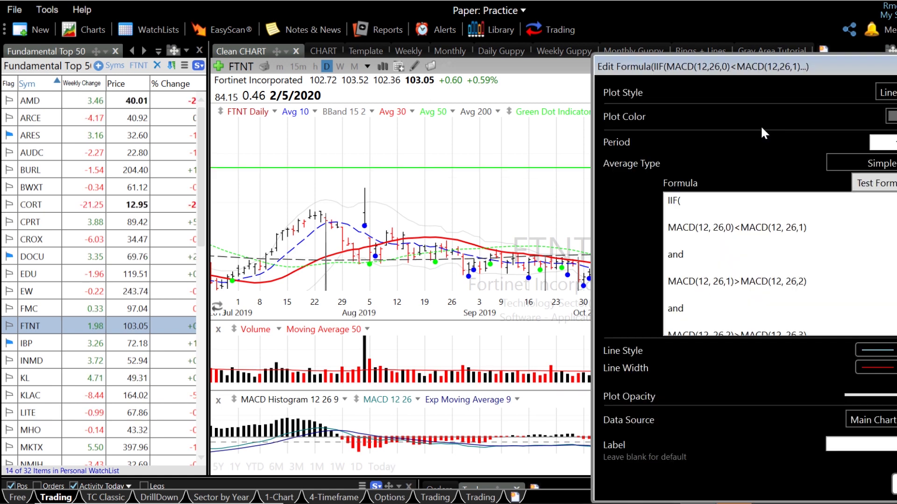
{"action": "scroll", "coordinate": [775, 263], "scroll_direction": "down", "scroll_amount": 2}
{"action": "scroll", "coordinate": [775, 264], "scroll_direction": "up", "scroll_amount": 1}
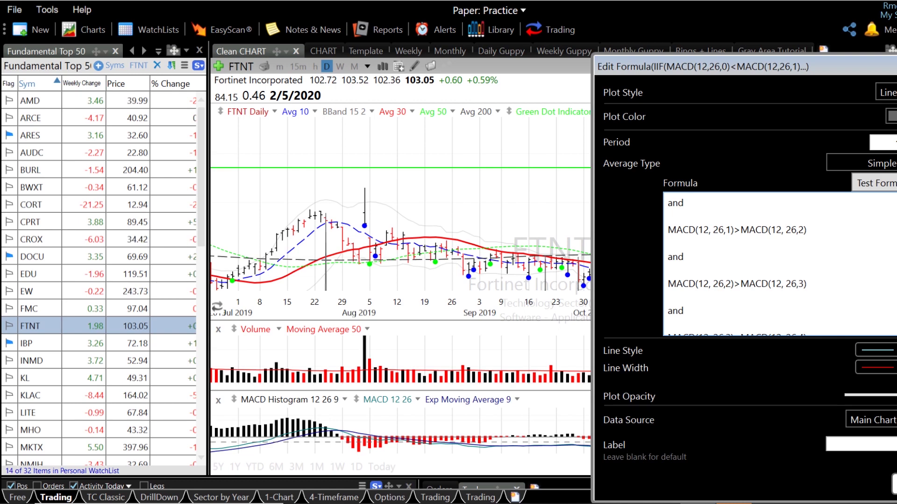
{"action": "key", "text": "Escape"}
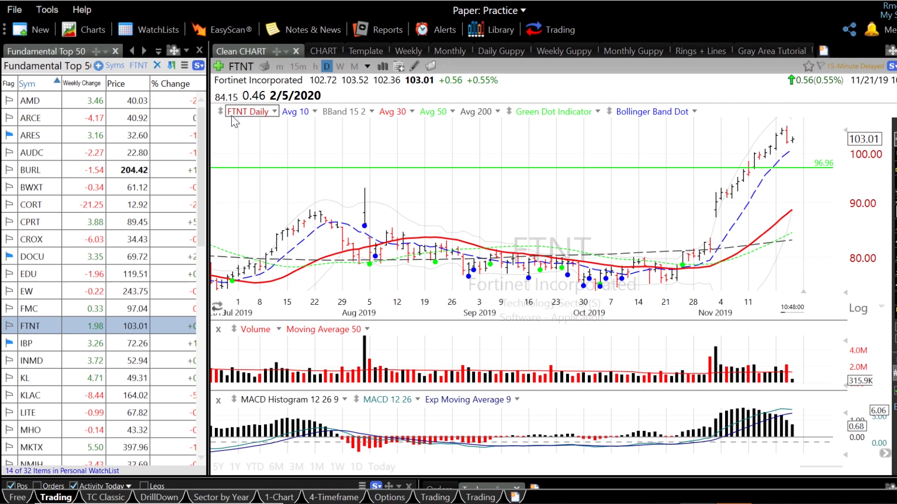
- Start adding a plot to the FTNT Daily chart and show the saved formulas list
{"action": "right_click", "coordinate": [261, 118]}
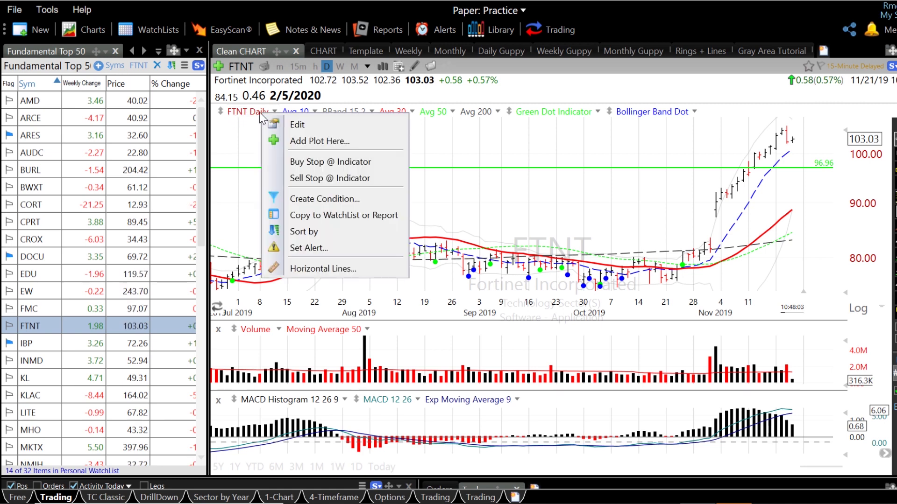
{"action": "left_click", "coordinate": [302, 141]}
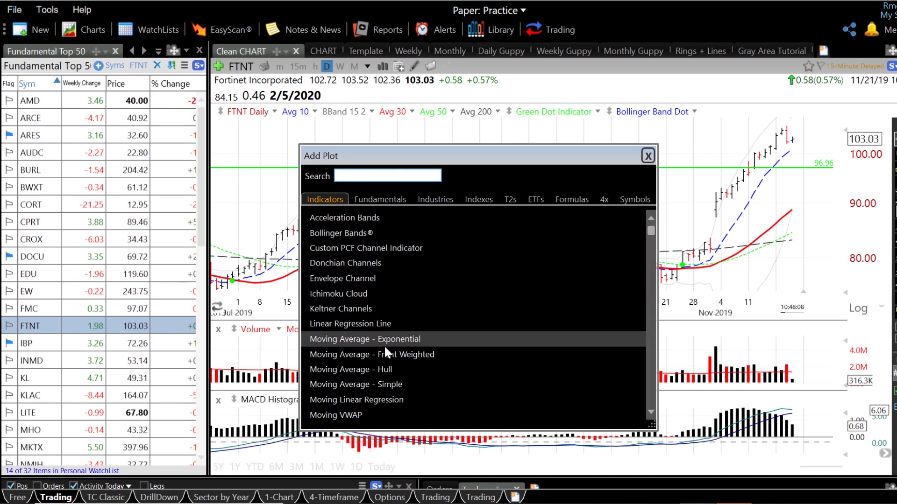
{"action": "scroll", "coordinate": [374, 365], "scroll_direction": "down", "scroll_amount": 10}
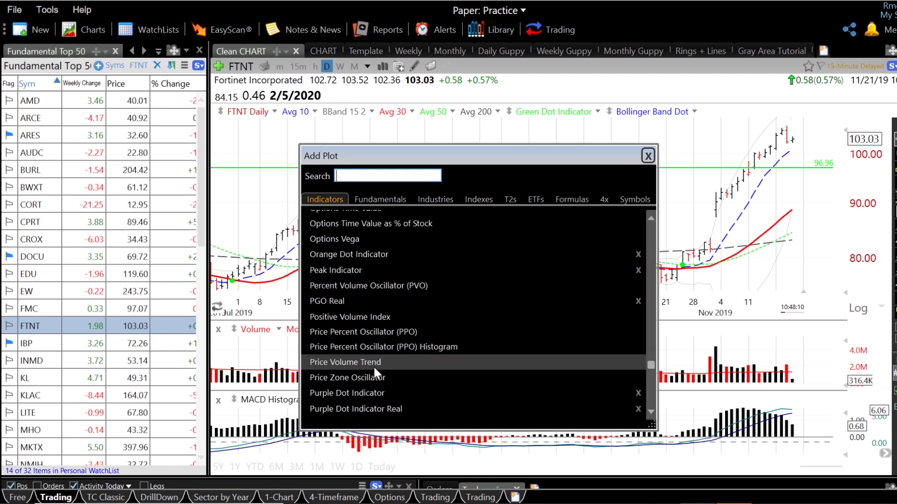
{"action": "scroll", "coordinate": [373, 366], "scroll_direction": "up", "scroll_amount": 3}
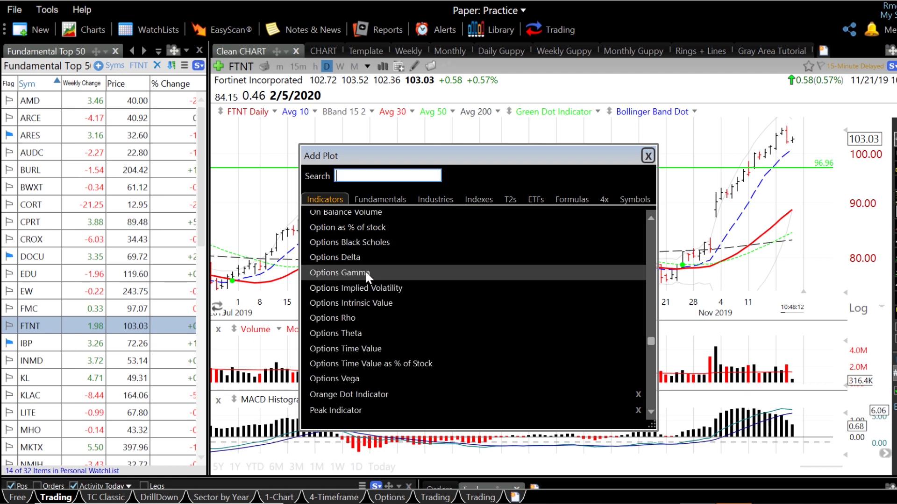
{"action": "scroll", "coordinate": [365, 270], "scroll_direction": "up", "scroll_amount": 7}
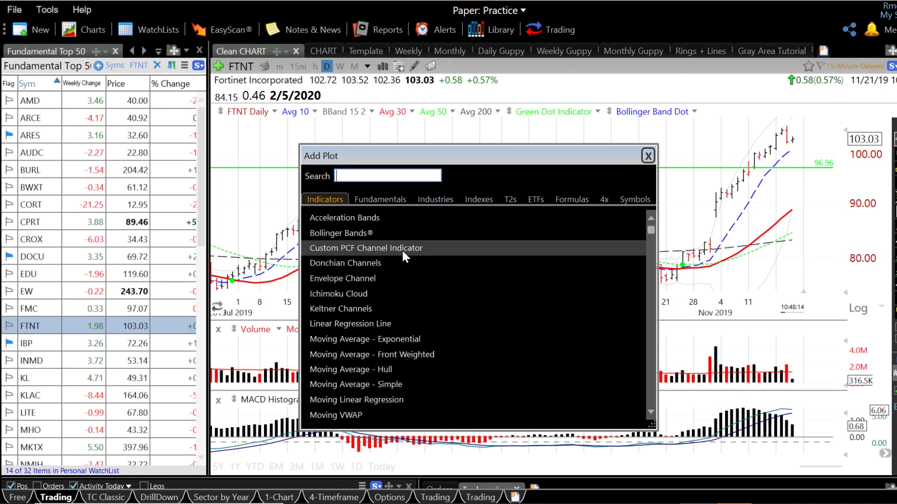
{"action": "left_click", "coordinate": [562, 199]}
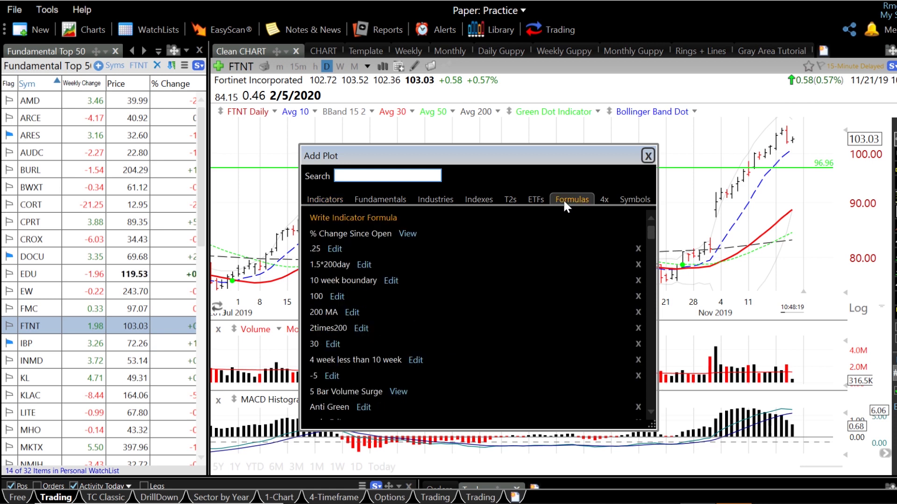
- Paste the MACD crossover formula as new indicator 'MACD sell signal', test it on MSFT, and save
{"action": "left_click", "coordinate": [360, 218]}
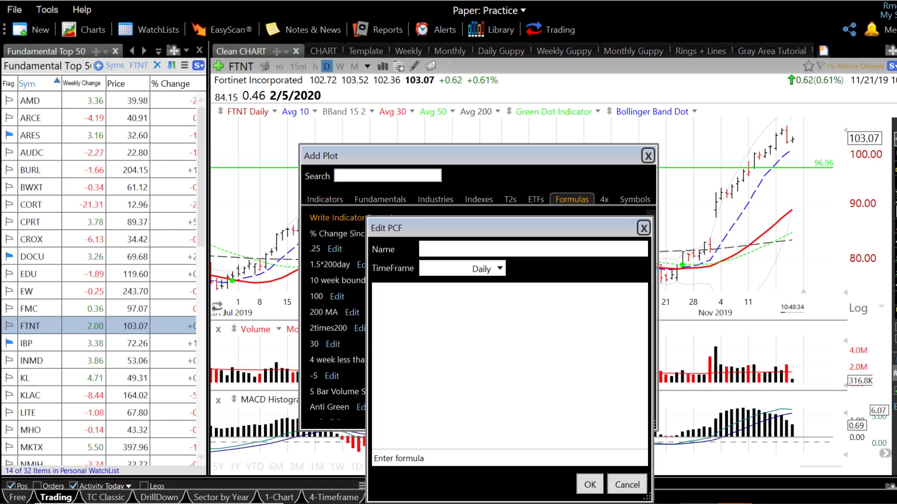
{"action": "key", "text": "ctrl+v"}
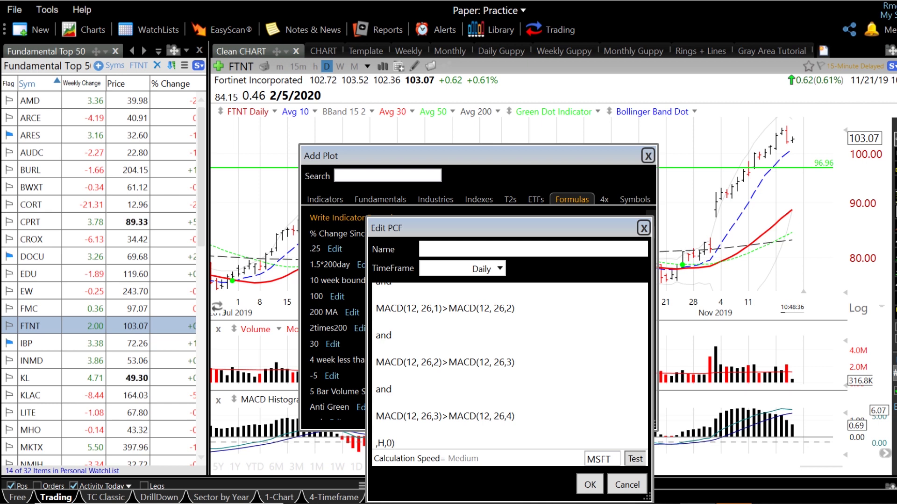
{"action": "scroll", "coordinate": [434, 240], "scroll_direction": "up", "scroll_amount": 1}
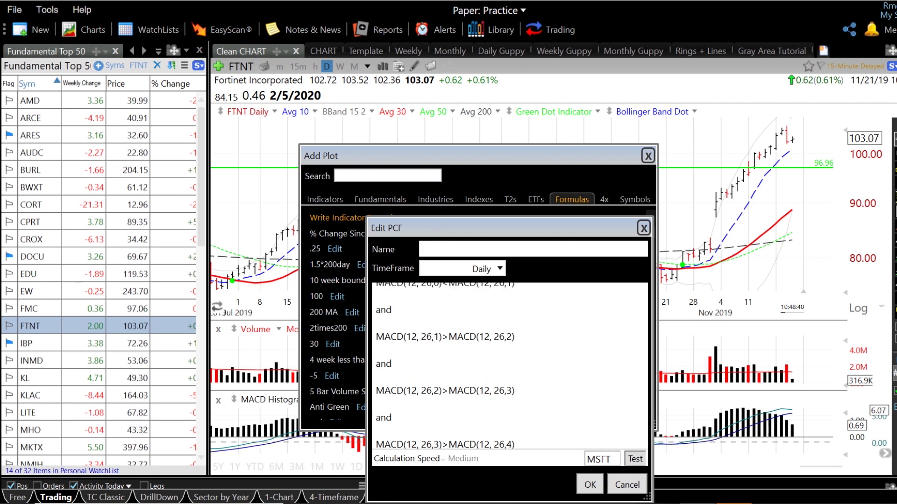
{"action": "type", "text": "MACD "}
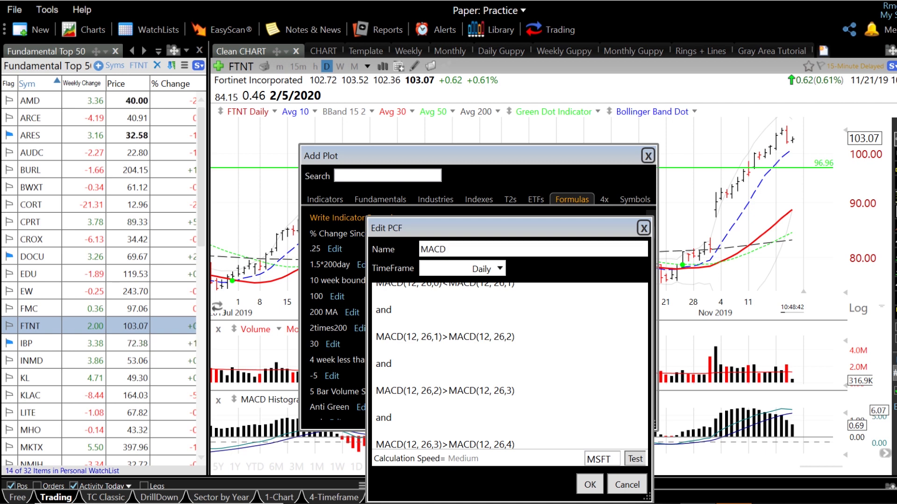
{"action": "type", "text": "sell sig"}
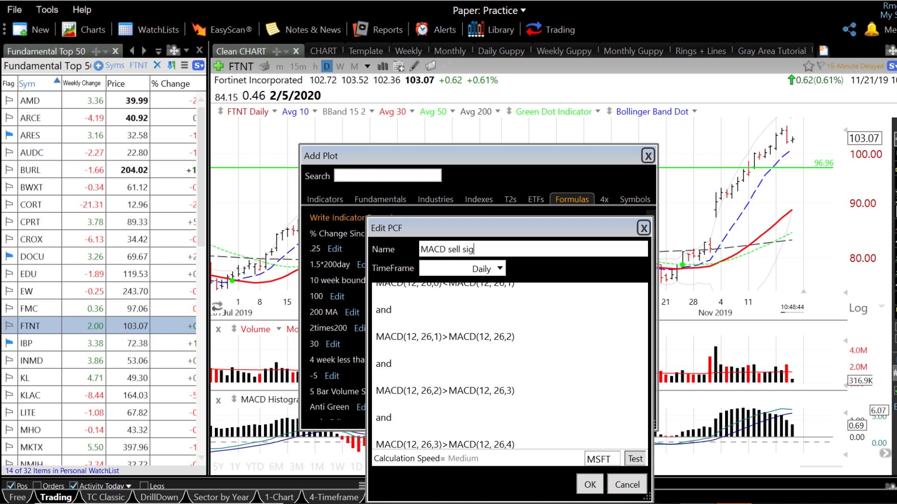
{"action": "type", "text": "nal"}
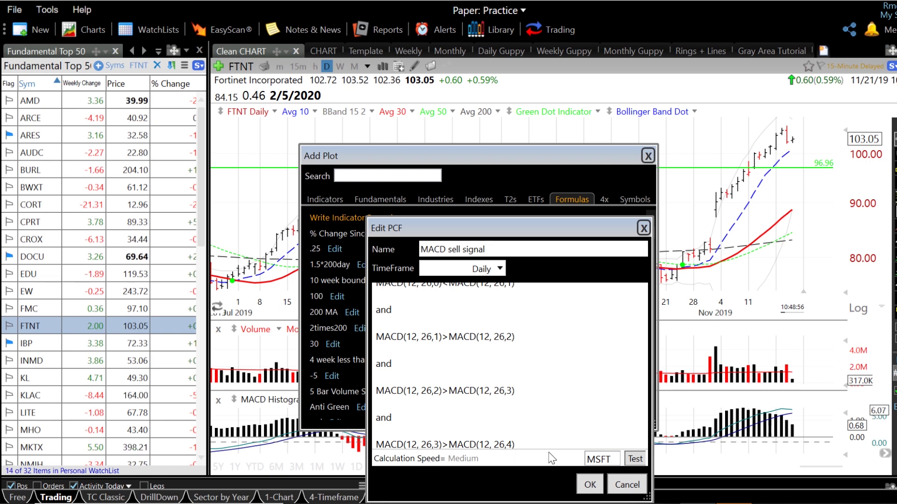
{"action": "left_click", "coordinate": [635, 461]}
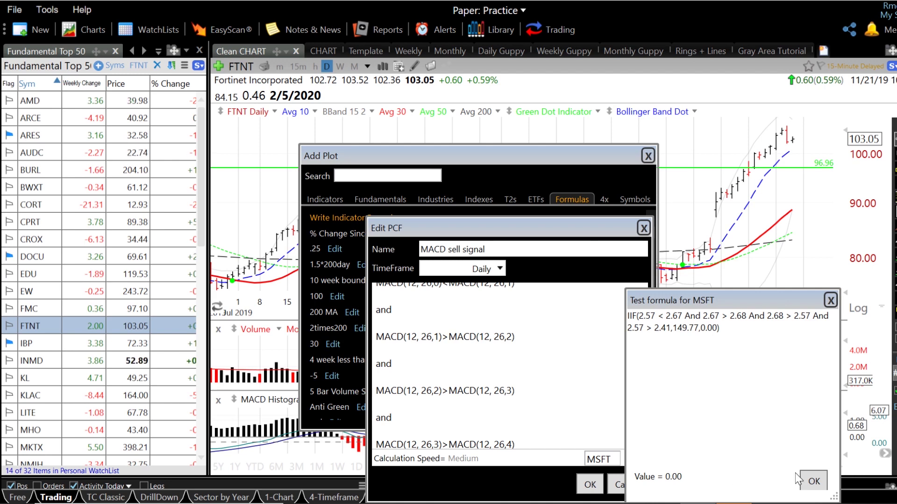
{"action": "left_click", "coordinate": [813, 481]}
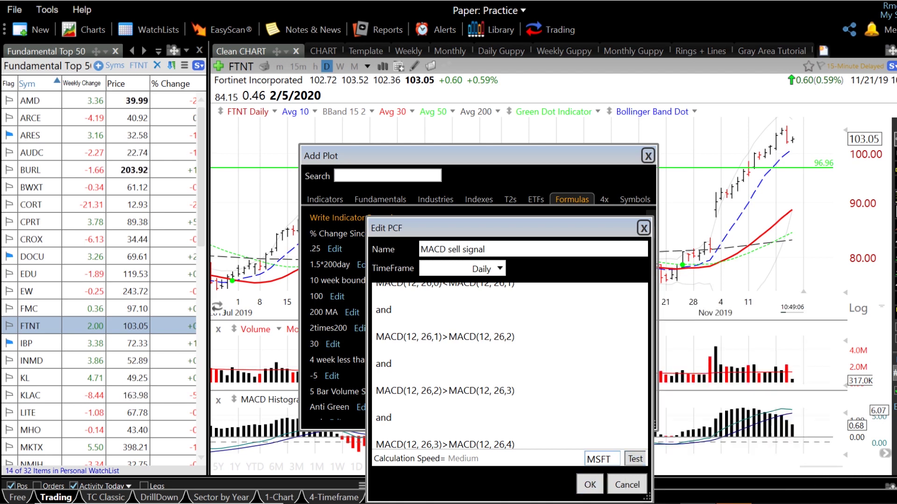
{"action": "left_click", "coordinate": [589, 484]}
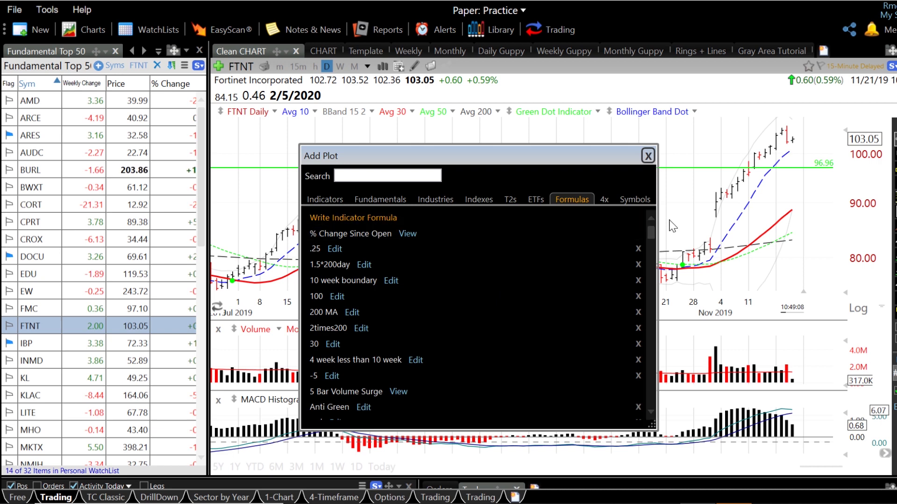
- Close the Add Plot list, then add 'MACD sell signal' to FTNT, scaled with FTNT
{"action": "left_click", "coordinate": [647, 155]}
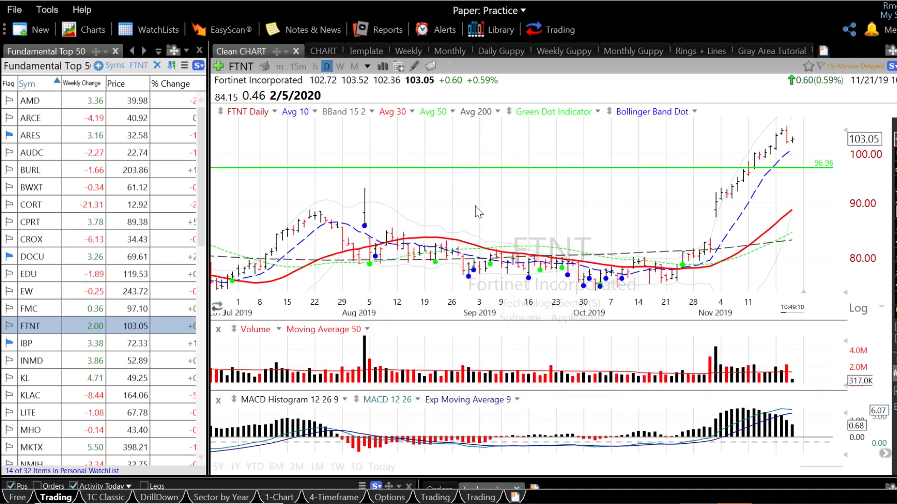
{"action": "left_click_drag", "start_coordinate": [474, 208], "coordinate": [508, 206]}
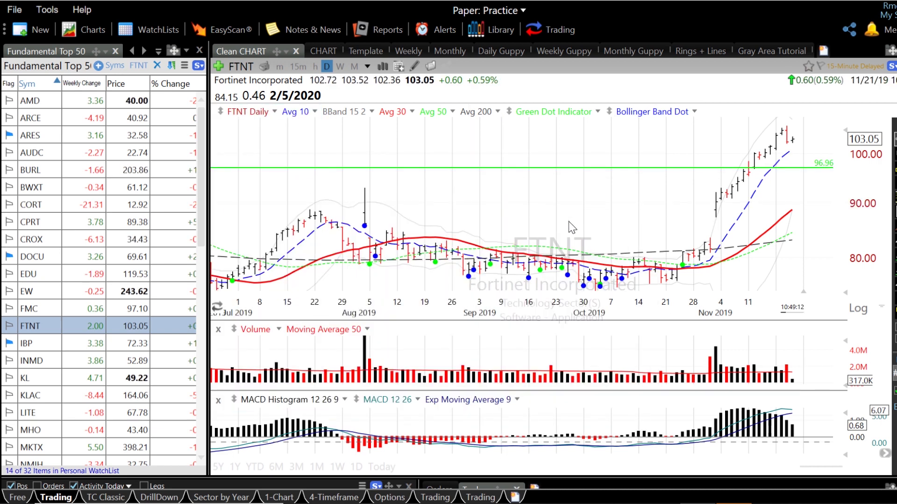
{"action": "right_click", "coordinate": [239, 111]}
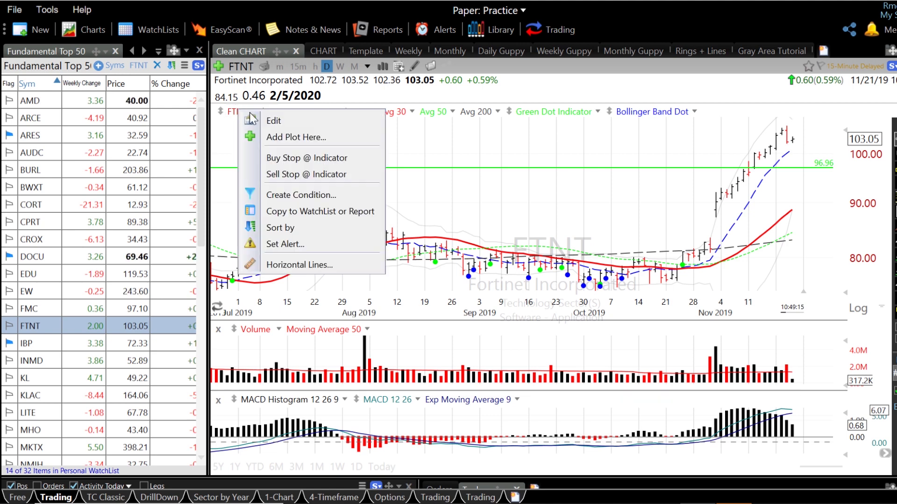
{"action": "left_click", "coordinate": [282, 136]}
{"action": "type", "text": "macd"}
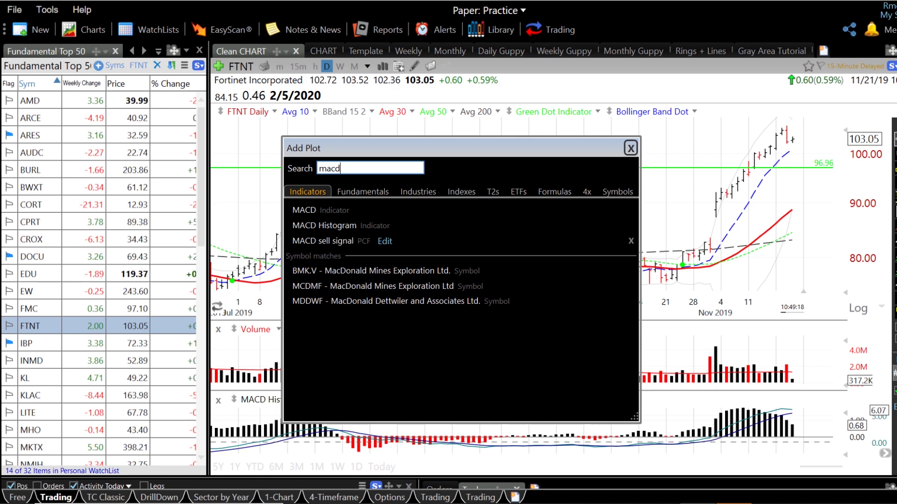
{"action": "left_click", "coordinate": [323, 242]}
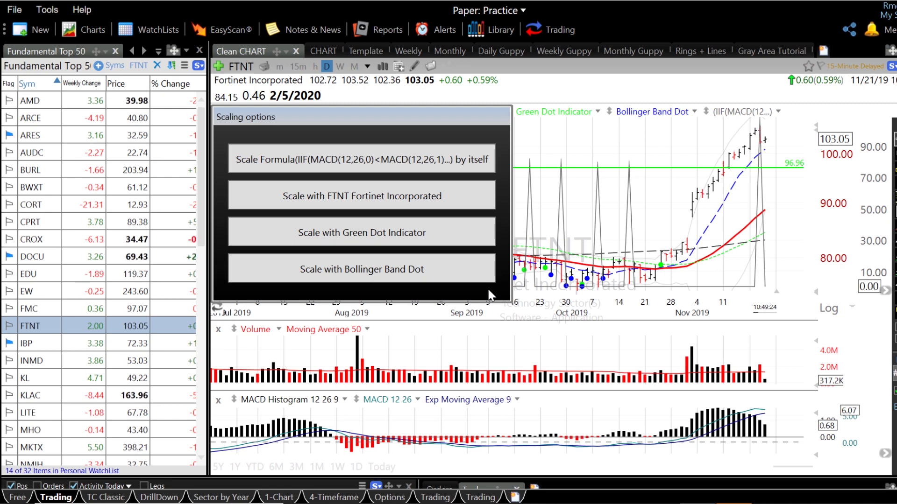
{"action": "left_click", "coordinate": [366, 203]}
{"action": "scroll", "coordinate": [610, 221], "scroll_direction": "up", "scroll_amount": 4}
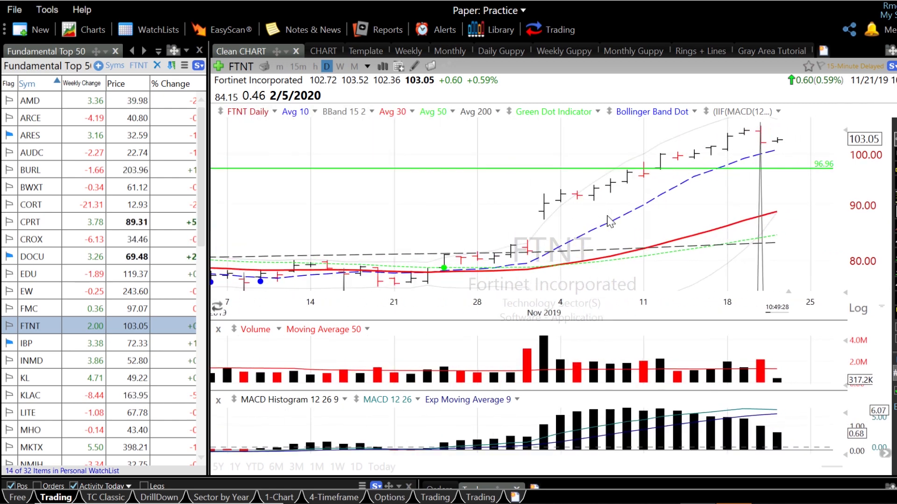
{"action": "scroll", "coordinate": [610, 220], "scroll_direction": "up", "scroll_amount": 3}
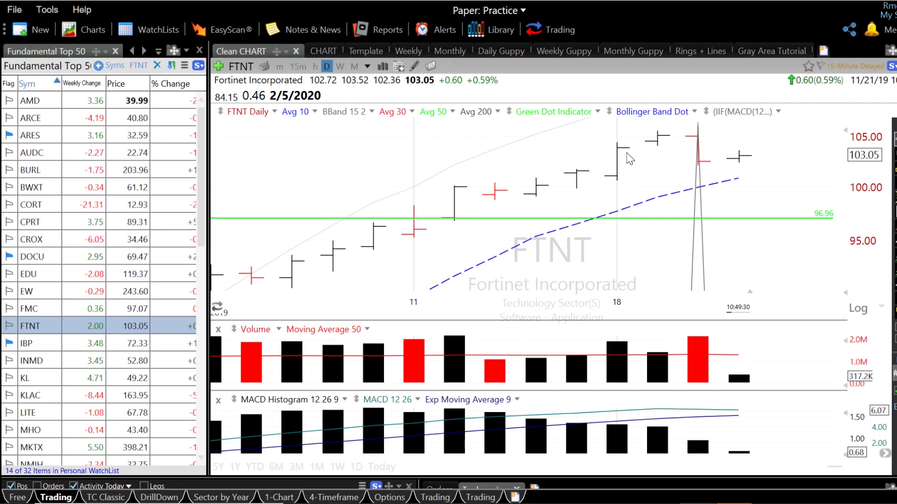
{"action": "scroll", "coordinate": [707, 199], "scroll_direction": "down", "scroll_amount": 5}
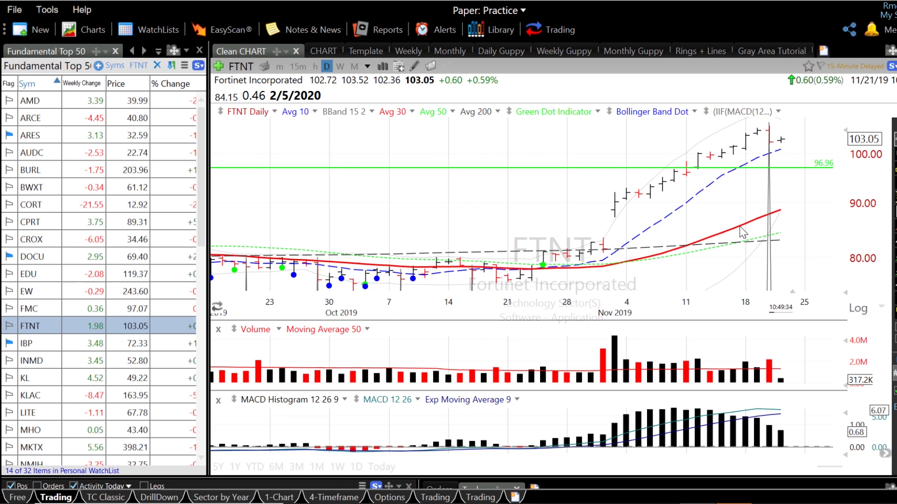
- Preview the formula as histogram, dots, area and last-value line, then settle on Line style
{"action": "right_click", "coordinate": [734, 113]}
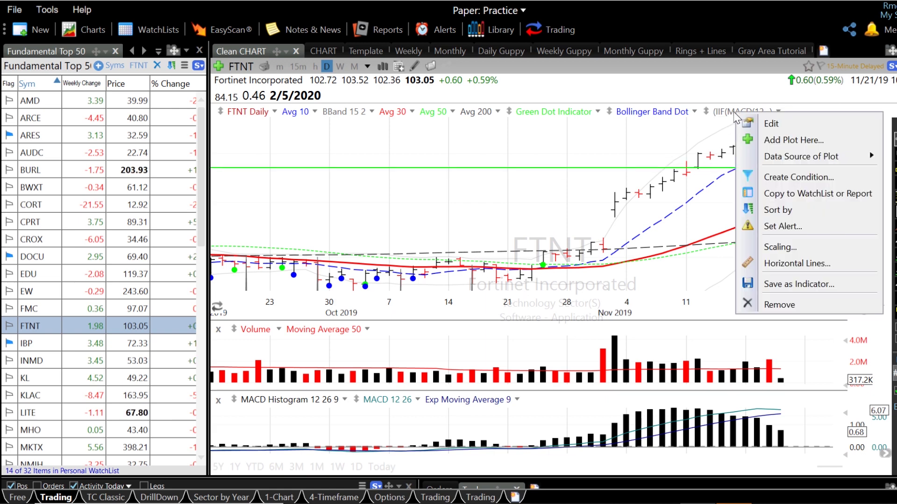
{"action": "left_click", "coordinate": [769, 125]}
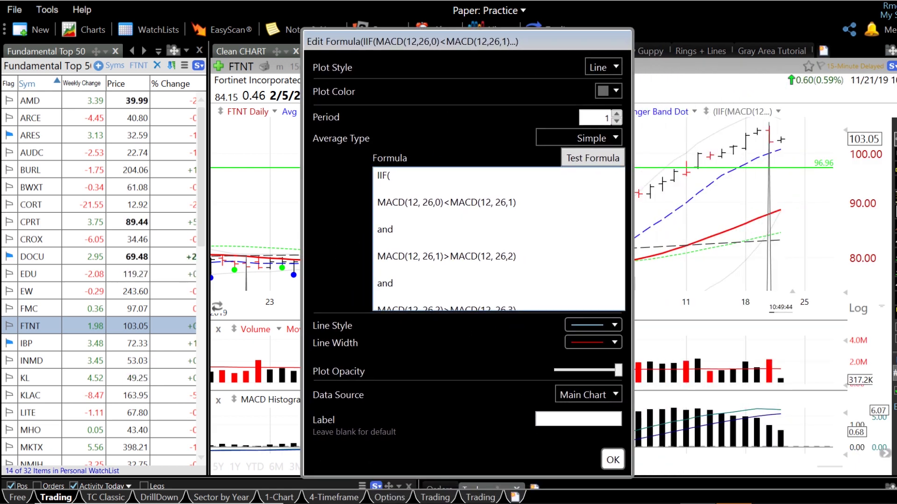
{"action": "left_click", "coordinate": [614, 69]}
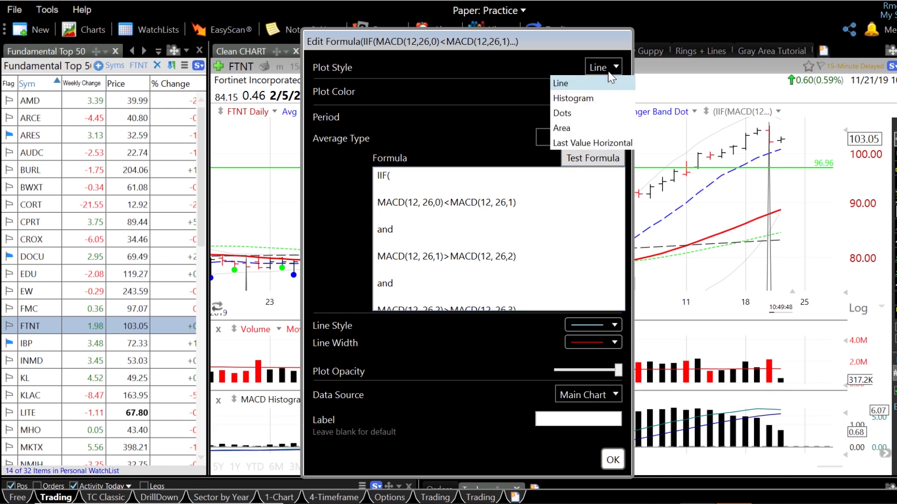
{"action": "left_click", "coordinate": [581, 97]}
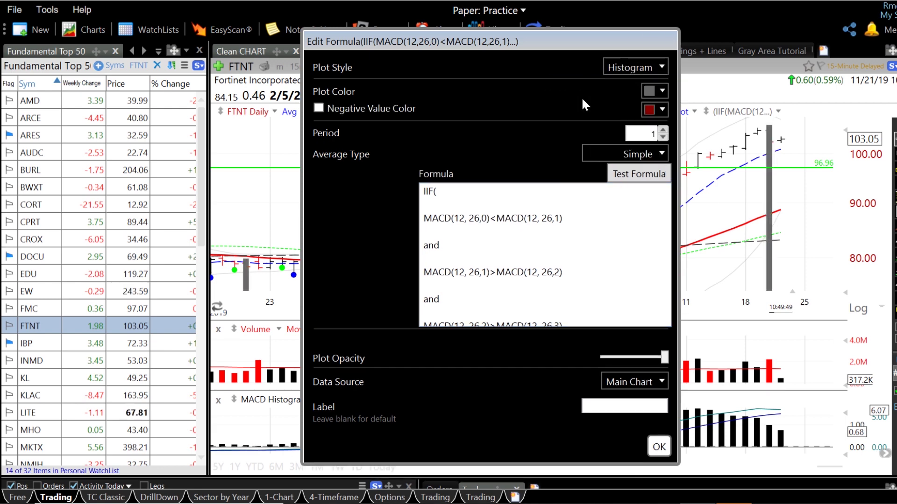
{"action": "left_click", "coordinate": [643, 68]}
{"action": "left_click", "coordinate": [618, 115]}
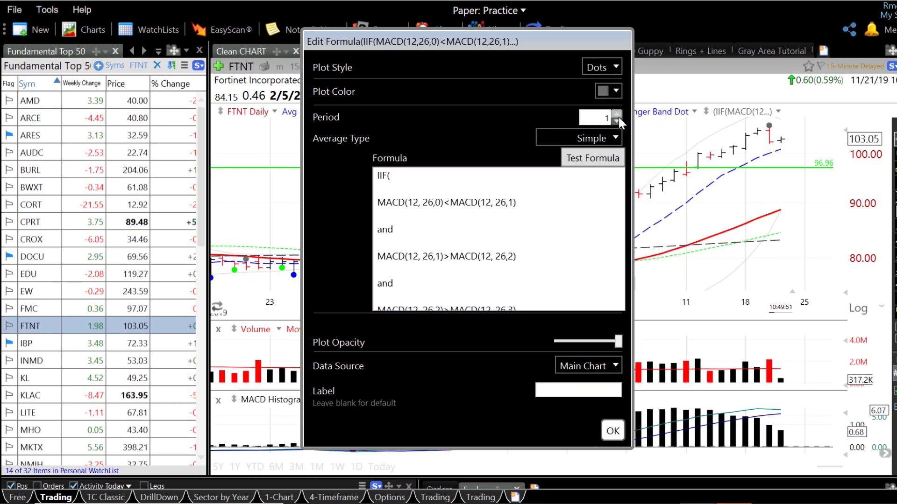
{"action": "left_click", "coordinate": [613, 68]}
{"action": "left_click", "coordinate": [598, 133]}
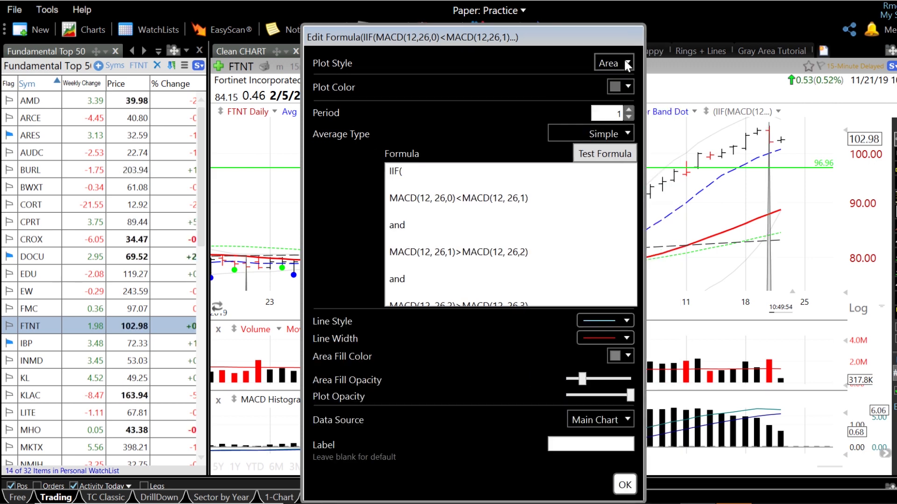
{"action": "left_click", "coordinate": [626, 65]}
{"action": "left_click", "coordinate": [597, 140]}
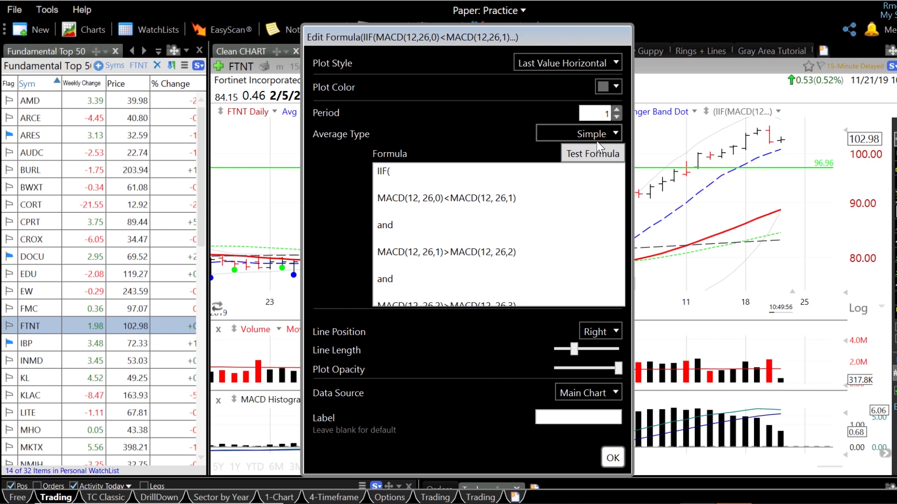
{"action": "left_click", "coordinate": [606, 64]}
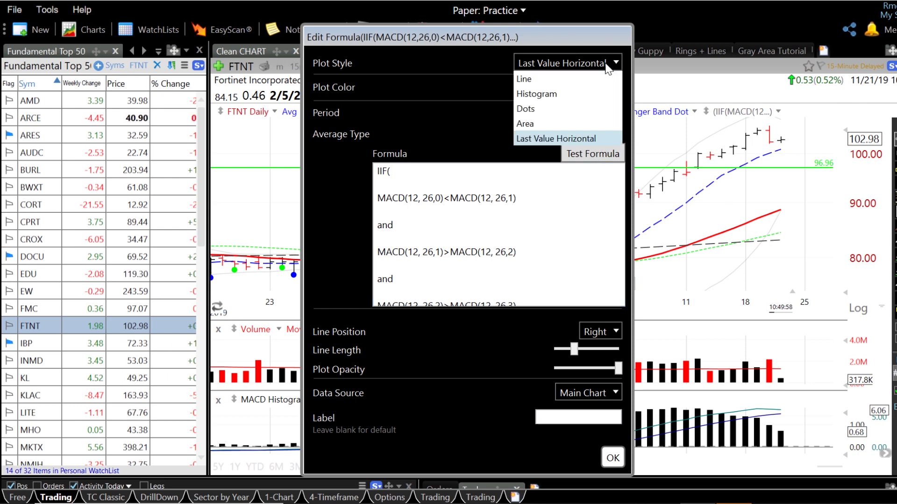
{"action": "left_click", "coordinate": [548, 78]}
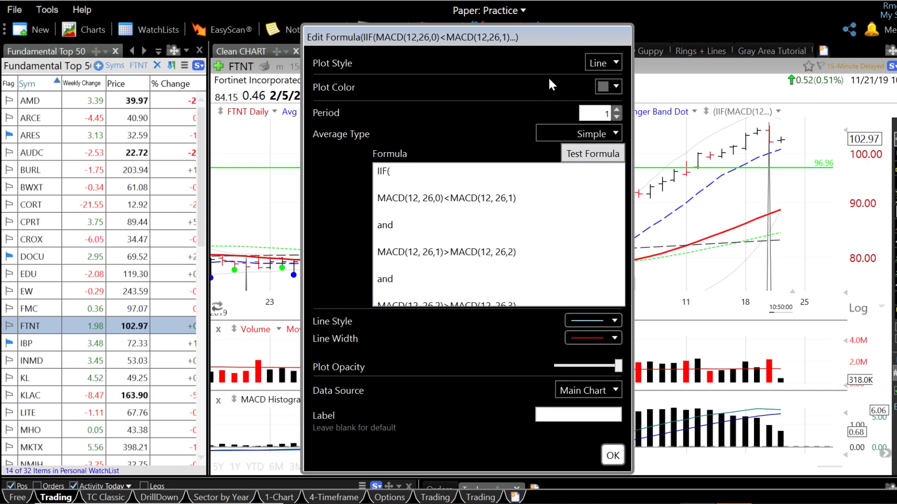
- Try a fainter blue plot colour, then change the plot colour to grey
{"action": "left_click", "coordinate": [615, 82]}
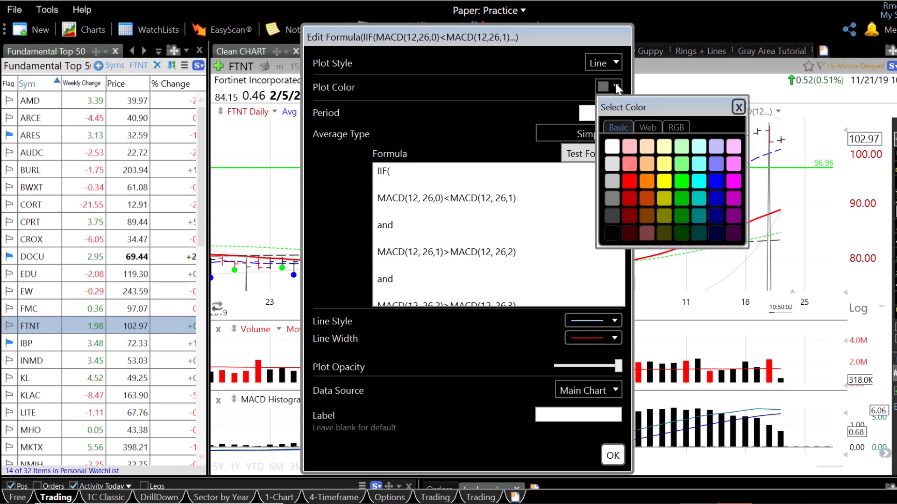
{"action": "left_click", "coordinate": [716, 184]}
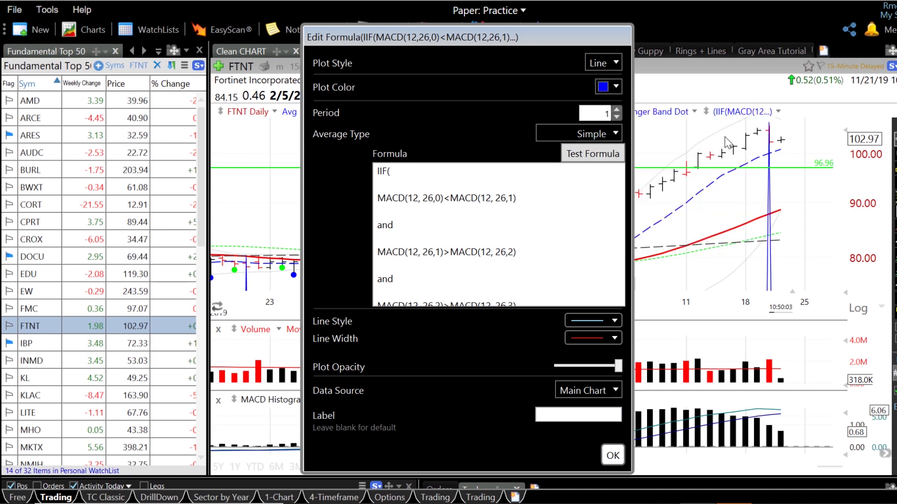
{"action": "mouse_move", "coordinate": [615, 369]}
{"action": "left_mouse_down"}
{"action": "mouse_move", "coordinate": [548, 366]}
{"action": "mouse_move", "coordinate": [623, 367]}
{"action": "left_mouse_up"}
{"action": "left_click", "coordinate": [611, 85]}
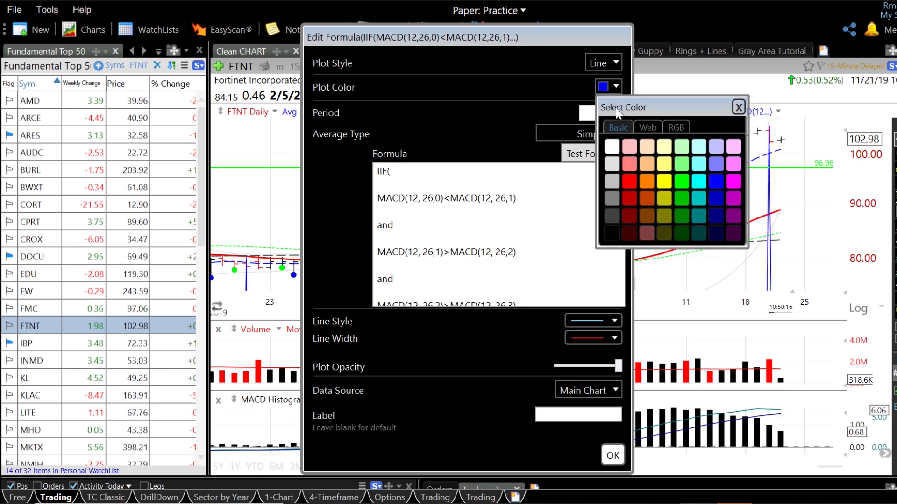
{"action": "left_click", "coordinate": [612, 198]}
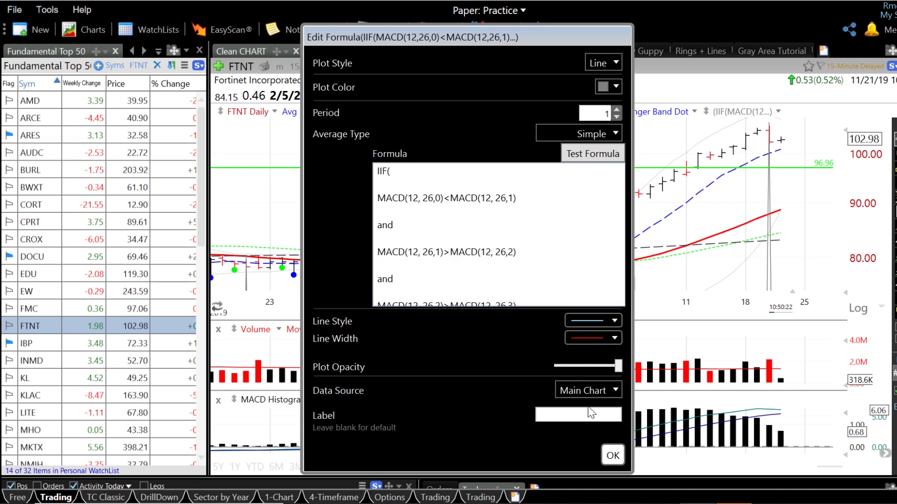
- Keep Main Chart as data source, label the study 'MACD sell signal', and apply
{"action": "left_click", "coordinate": [596, 388]}
{"action": "left_click", "coordinate": [517, 396]}
{"action": "left_click", "coordinate": [554, 415]}
{"action": "type", "text": "MACD"}
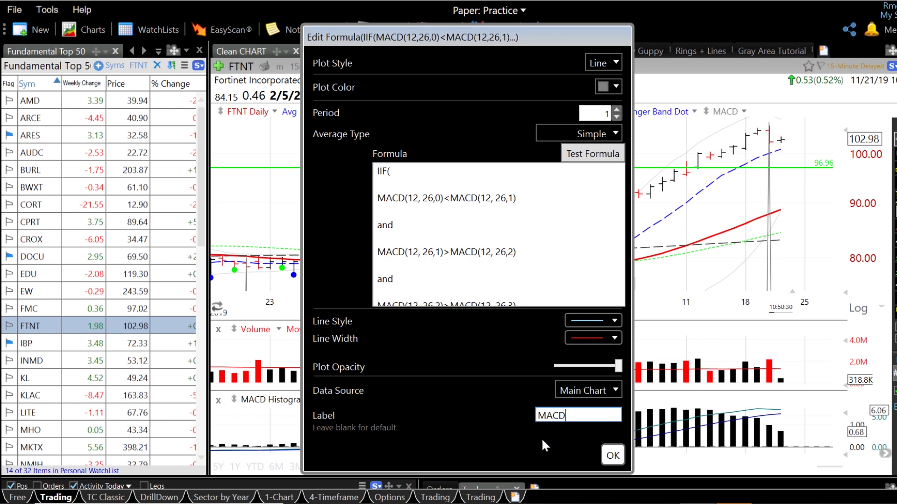
{"action": "type", "text": " sell signal"}
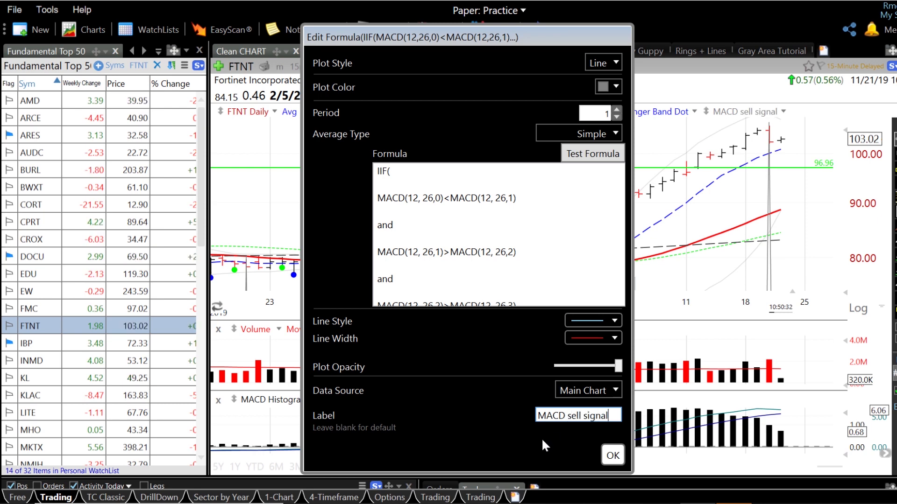
{"action": "left_click", "coordinate": [613, 456]}
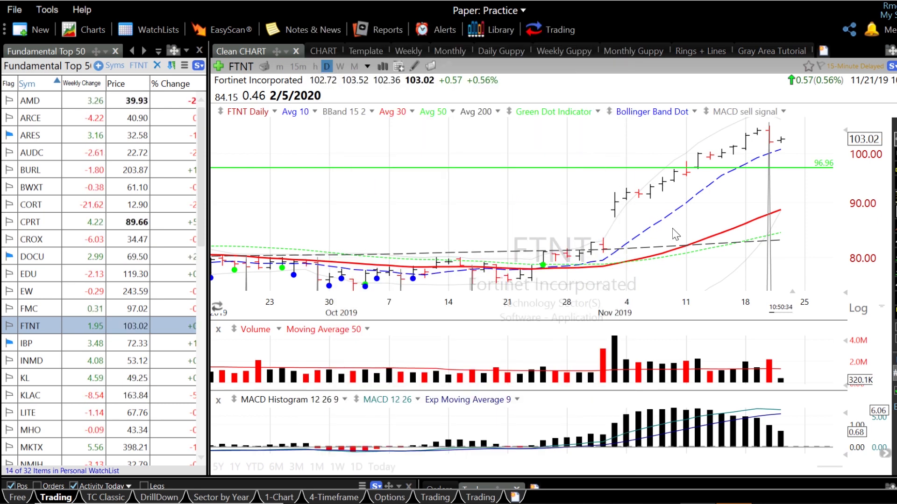
{"action": "scroll", "coordinate": [682, 232], "scroll_direction": "up", "scroll_amount": 3}
{"action": "scroll", "coordinate": [684, 237], "scroll_direction": "down", "scroll_amount": 2}
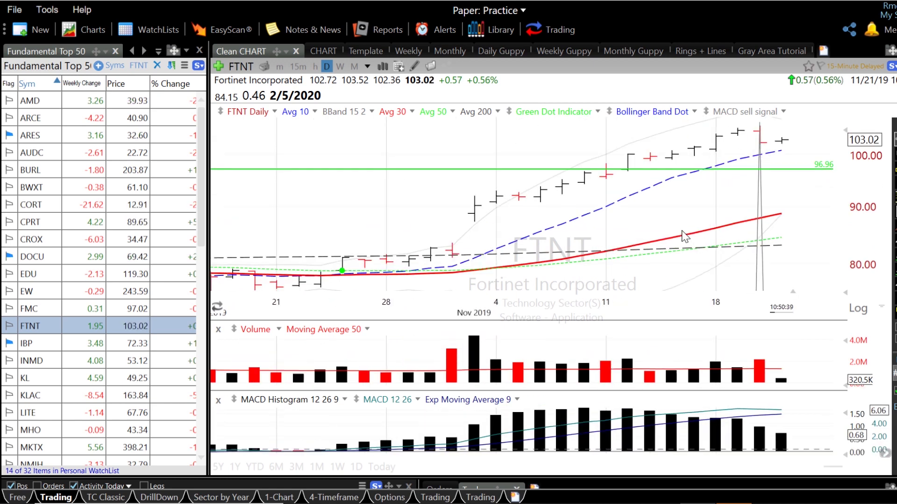
{"action": "scroll", "coordinate": [676, 291], "scroll_direction": "down", "scroll_amount": 3}
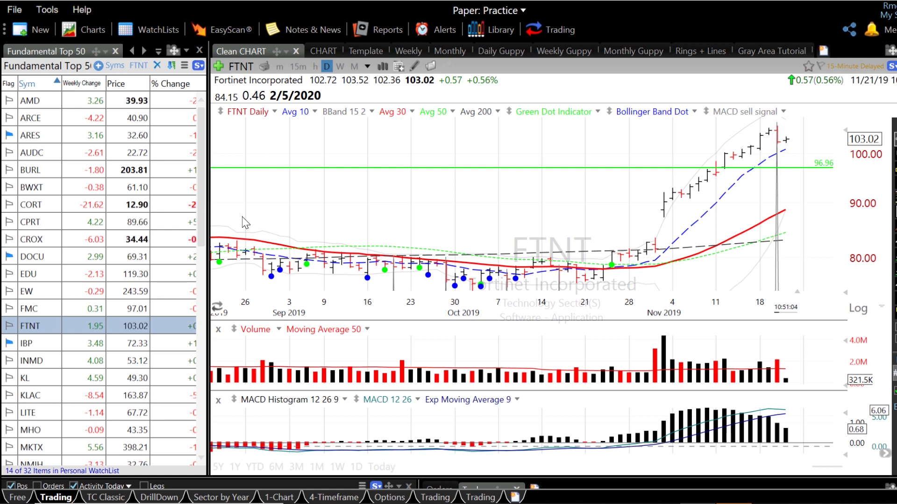
- Drag the splitter far right so the watchlist shows its GMMA Daily and Weekly columns
{"action": "left_click_drag", "start_coordinate": [209, 217], "coordinate": [574, 217]}
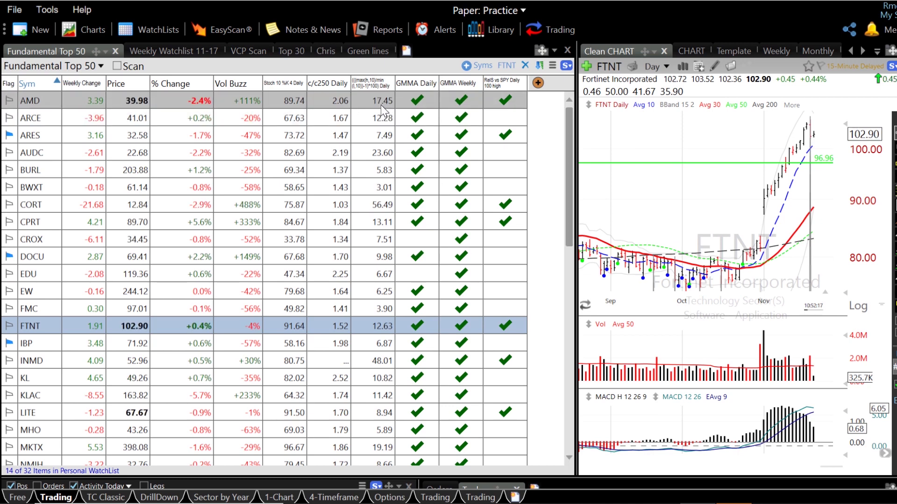
- Load the ARES, BWXT and finally AMD charts from the watchlist rows
{"action": "left_click", "coordinate": [371, 139]}
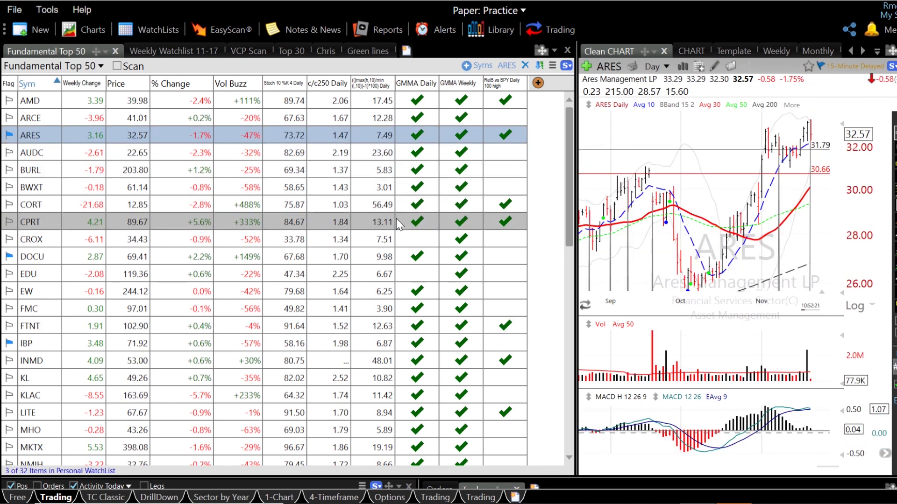
{"action": "left_click", "coordinate": [383, 191]}
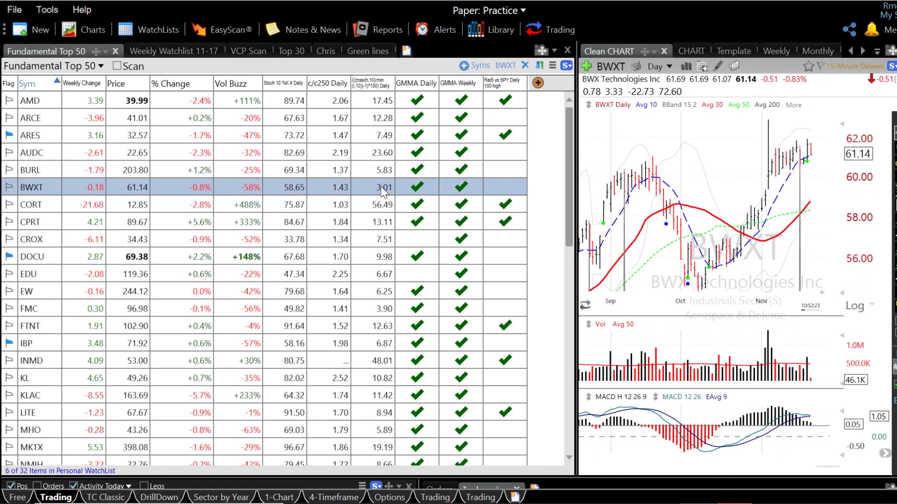
{"action": "left_click", "coordinate": [382, 101]}
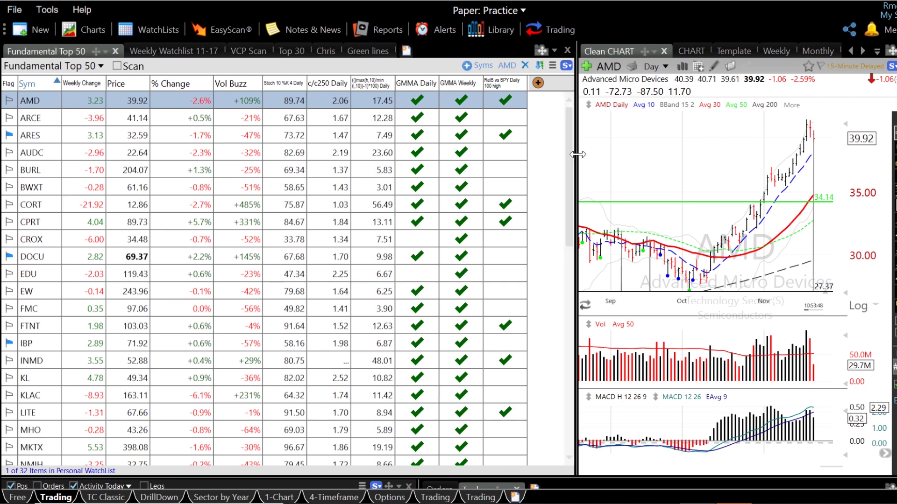
{"action": "left_click_drag", "start_coordinate": [577, 154], "coordinate": [332, 139]}
{"action": "scroll", "coordinate": [750, 206], "scroll_direction": "up", "scroll_amount": 3}
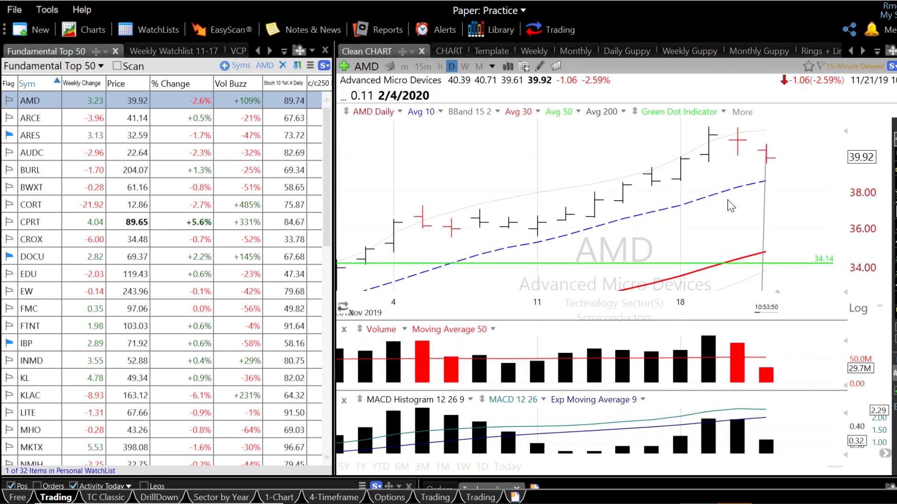
{"action": "scroll", "coordinate": [766, 175], "scroll_direction": "down", "scroll_amount": 3}
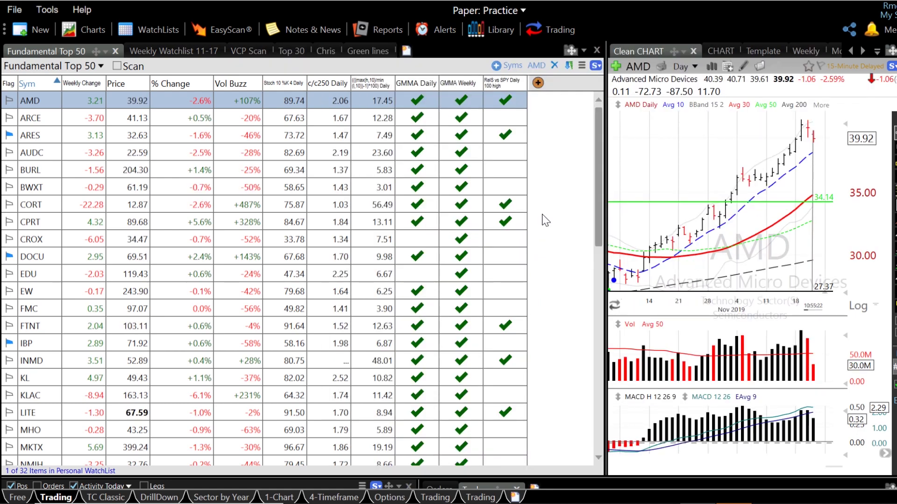
- Add a value column with formula c-c40, keeping the 1 Mins refresh rate
{"action": "left_click", "coordinate": [538, 83]}
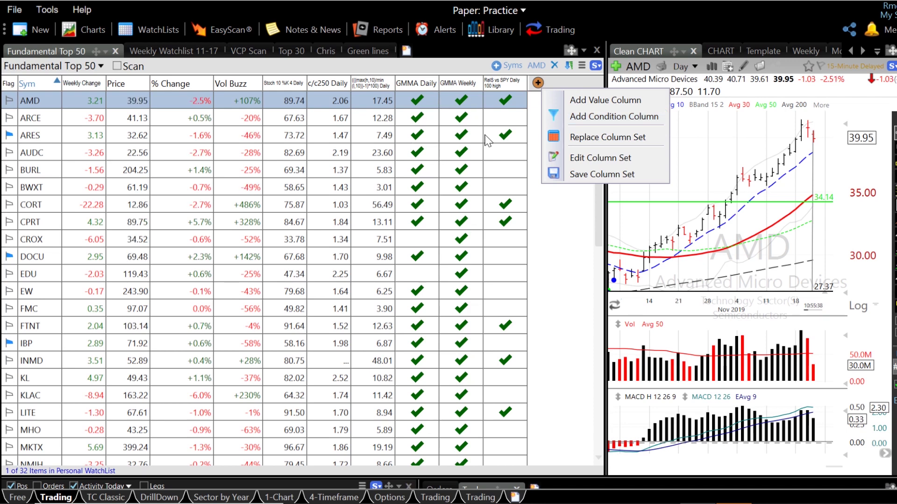
{"action": "left_click", "coordinate": [601, 99]}
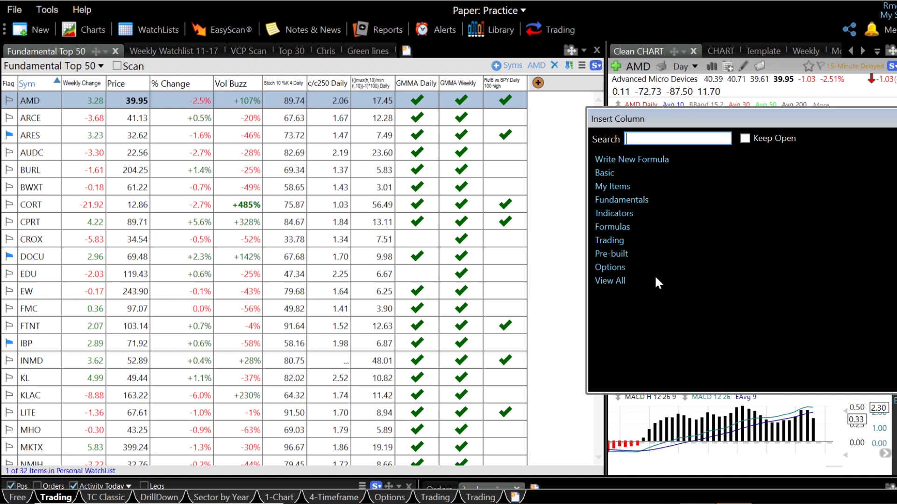
{"action": "left_click", "coordinate": [644, 159]}
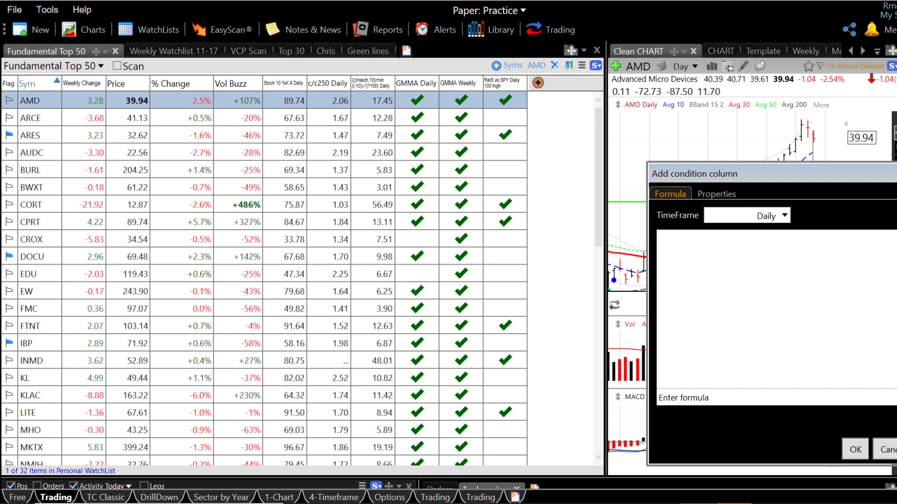
{"action": "type", "text": "c-c40"}
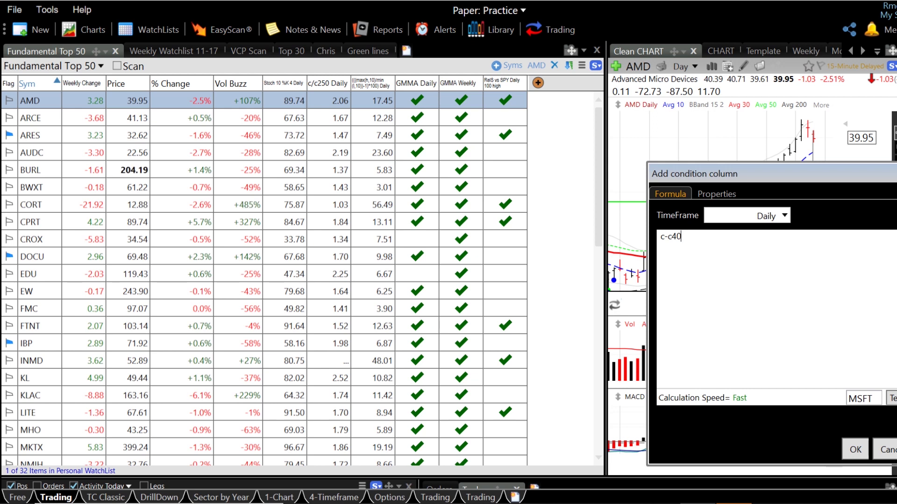
{"action": "left_click", "coordinate": [718, 198]}
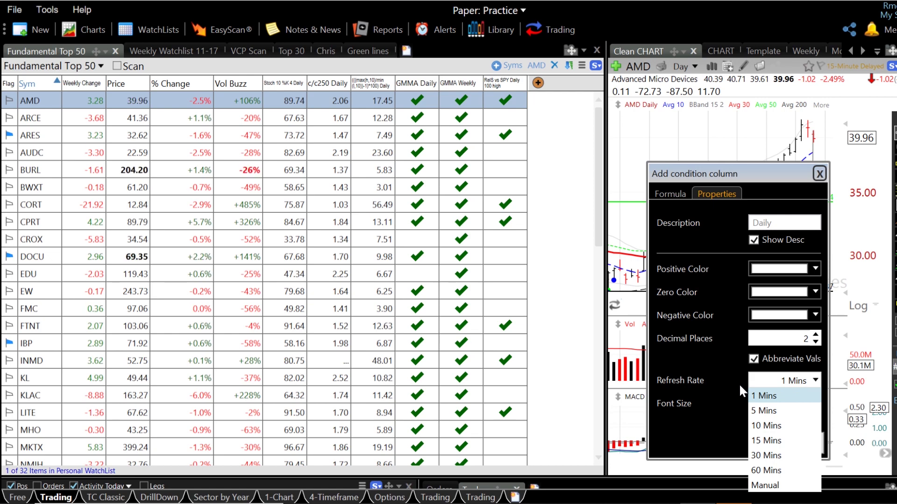
{"action": "left_click", "coordinate": [716, 368]}
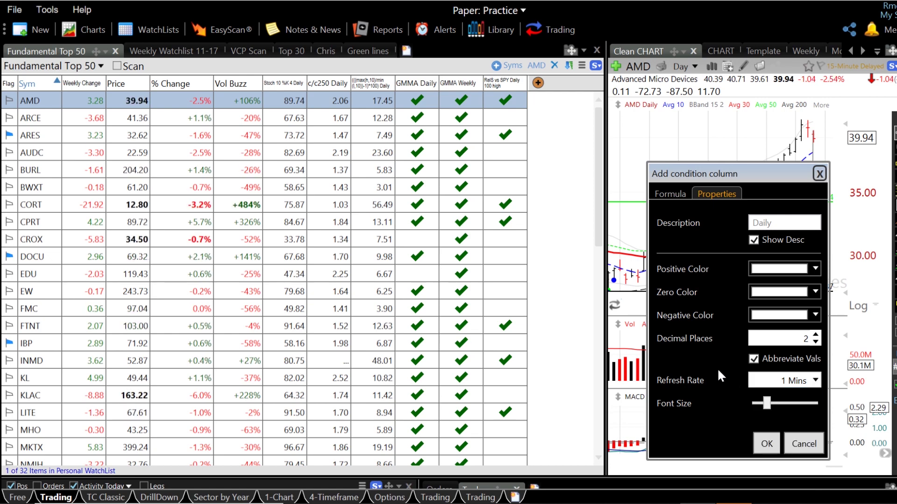
{"action": "left_click", "coordinate": [761, 443]}
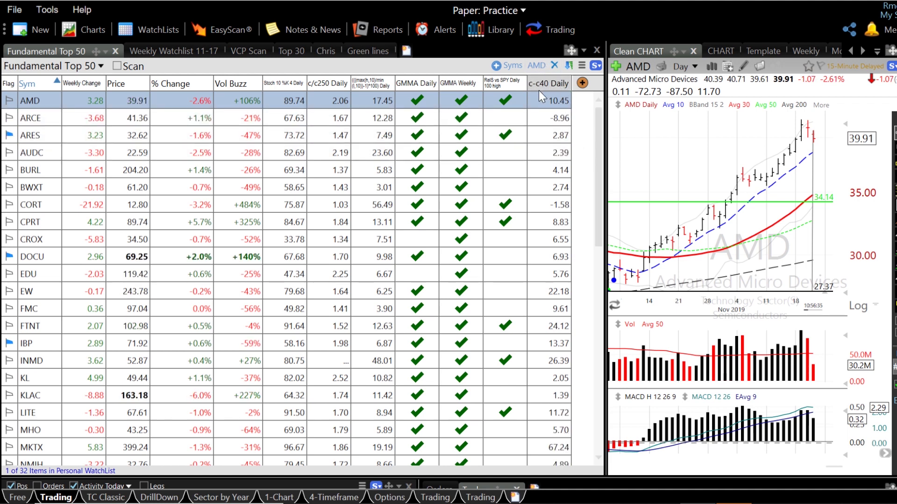
- Begin a new condition set column and pick Bollinger Band Breach from My Items
{"action": "left_click_drag", "start_coordinate": [603, 136], "coordinate": [686, 138]}
{"action": "left_click", "coordinate": [582, 83]}
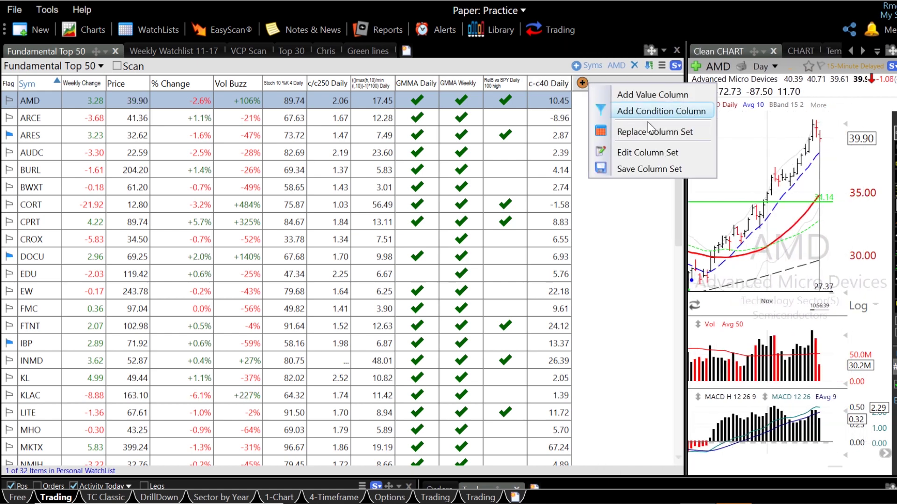
{"action": "left_click", "coordinate": [649, 114]}
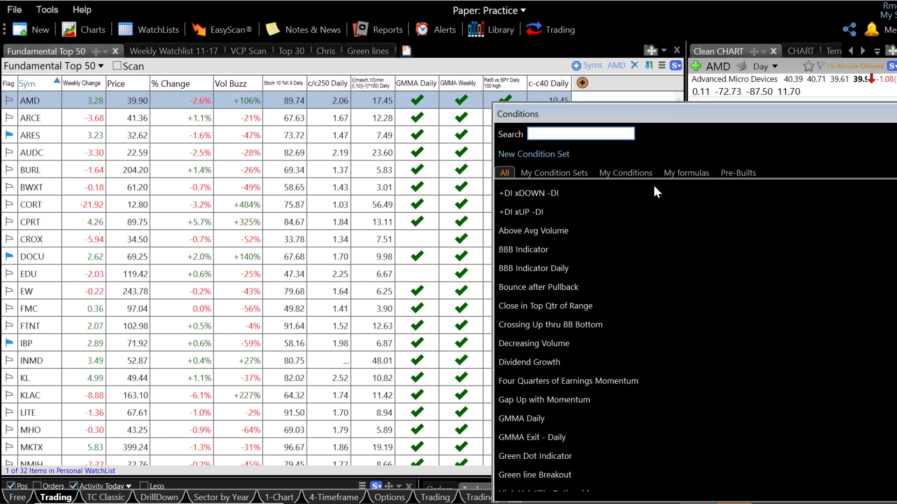
{"action": "left_click", "coordinate": [560, 174]}
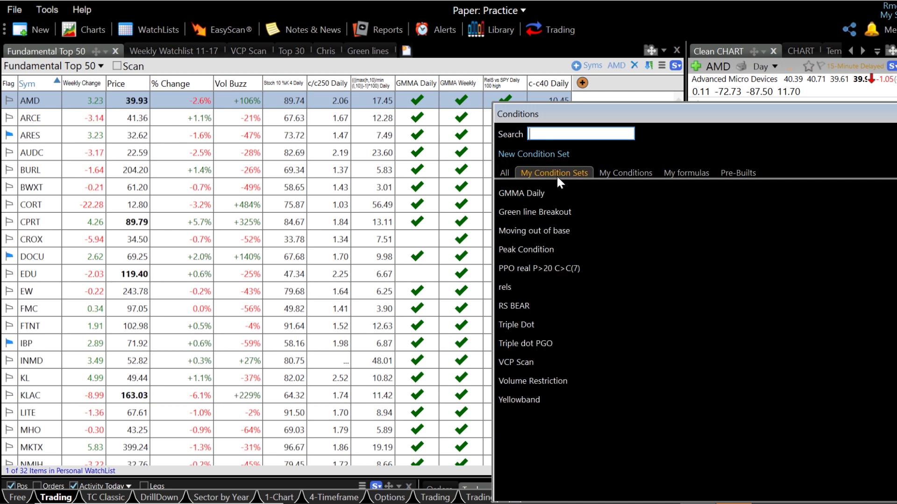
{"action": "left_click", "coordinate": [506, 175]}
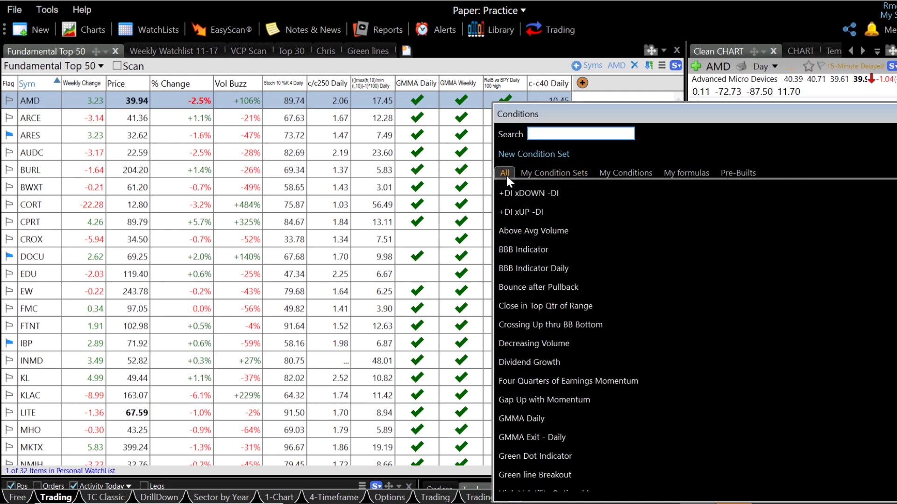
{"action": "left_click", "coordinate": [529, 155]}
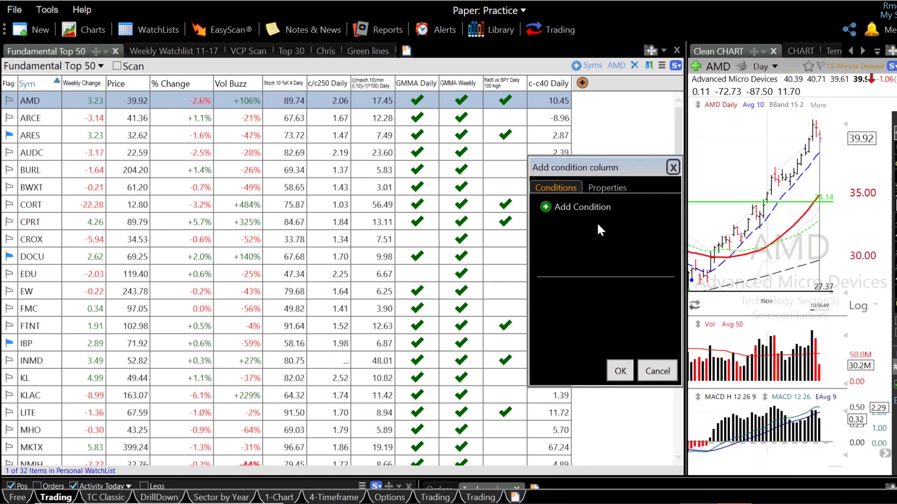
{"action": "left_click", "coordinate": [570, 205]}
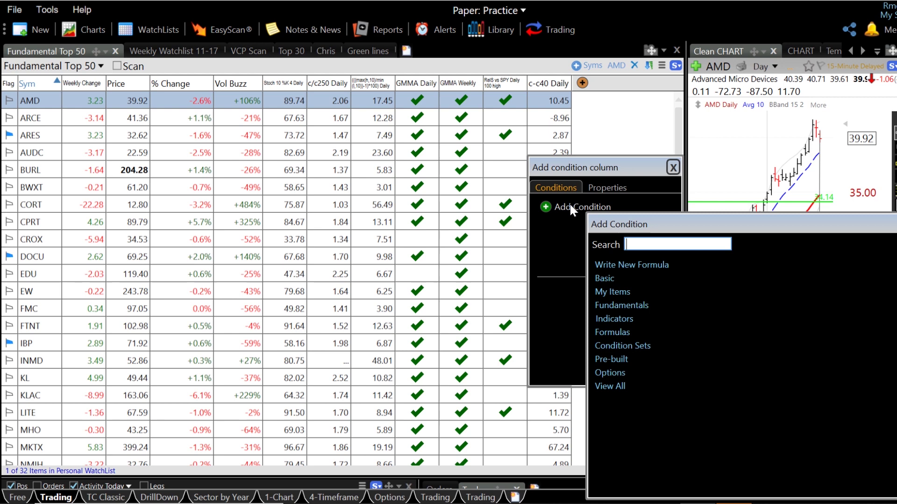
{"action": "left_click", "coordinate": [614, 291]}
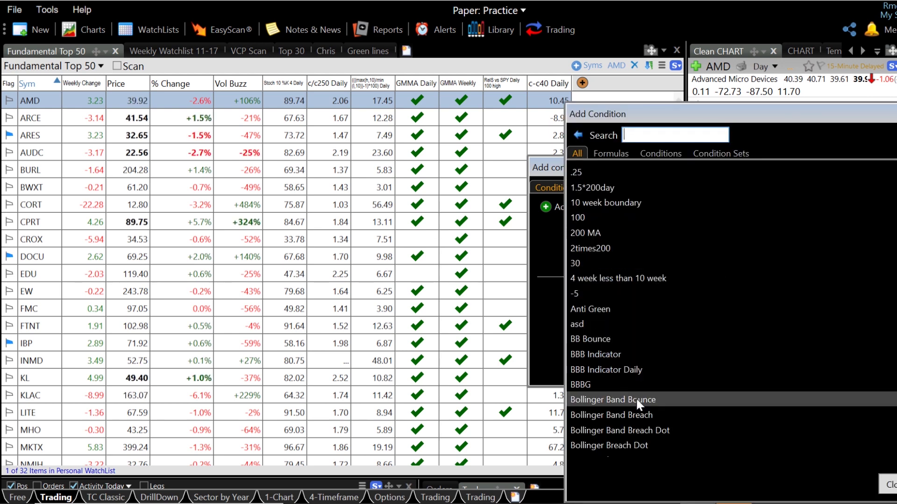
{"action": "double_click", "coordinate": [649, 414]}
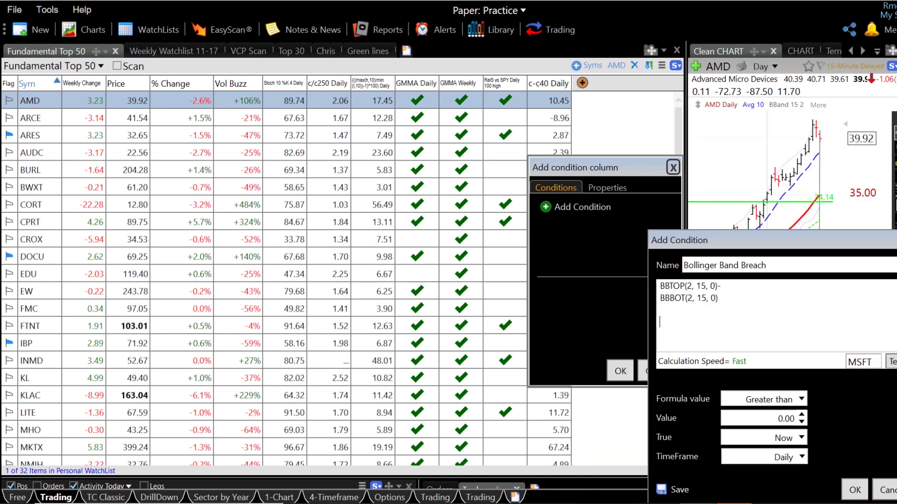
- Confirm Bollinger Band Breach > 0, then start a new formula condition with c-c40
{"action": "left_click", "coordinate": [856, 493]}
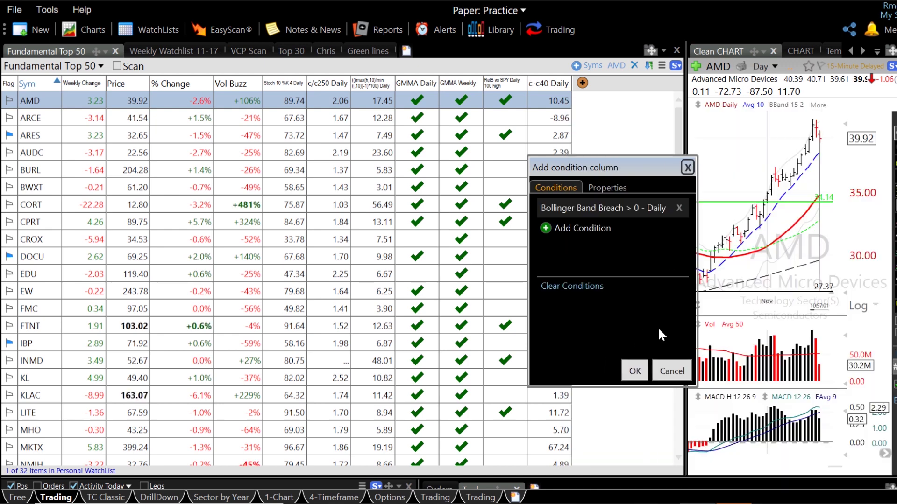
{"action": "left_click", "coordinate": [569, 227]}
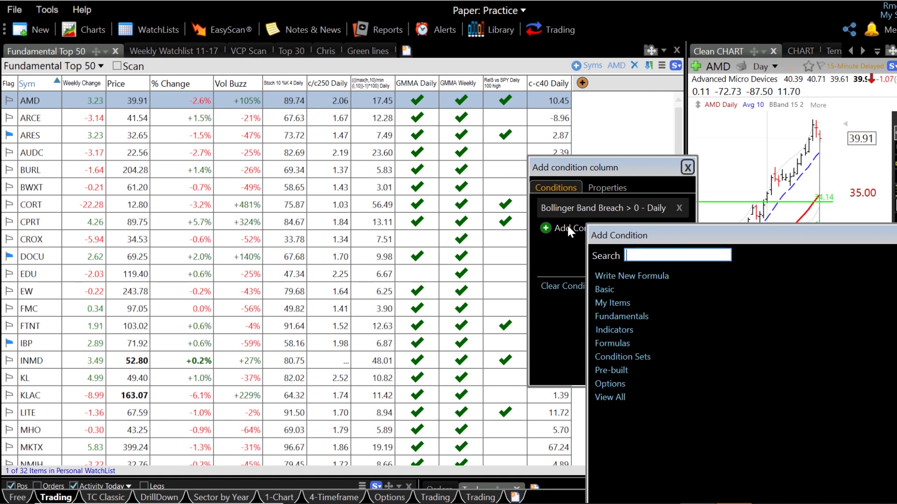
{"action": "left_click", "coordinate": [640, 278]}
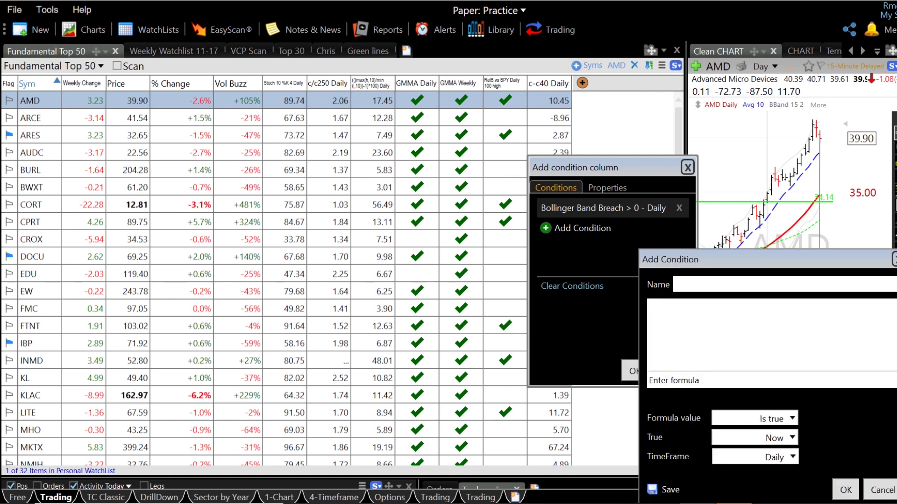
{"action": "type", "text": "c"}
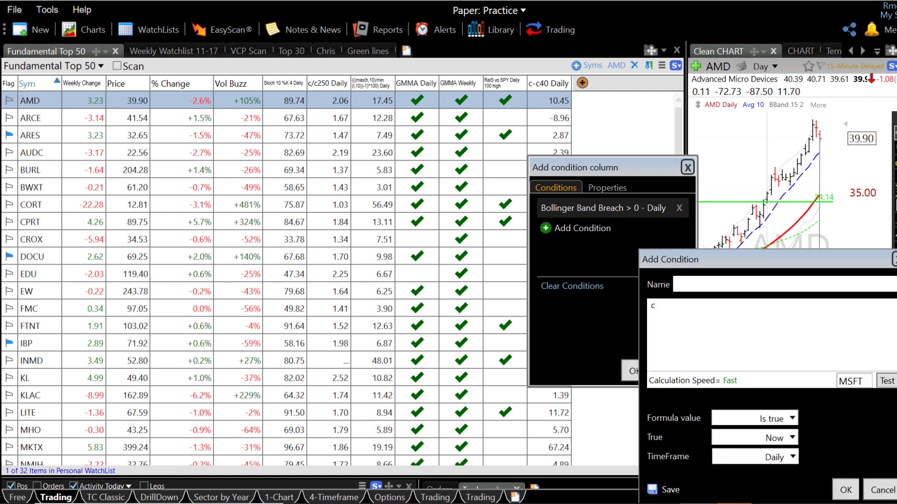
{"action": "type", "text": "-c40>10"}
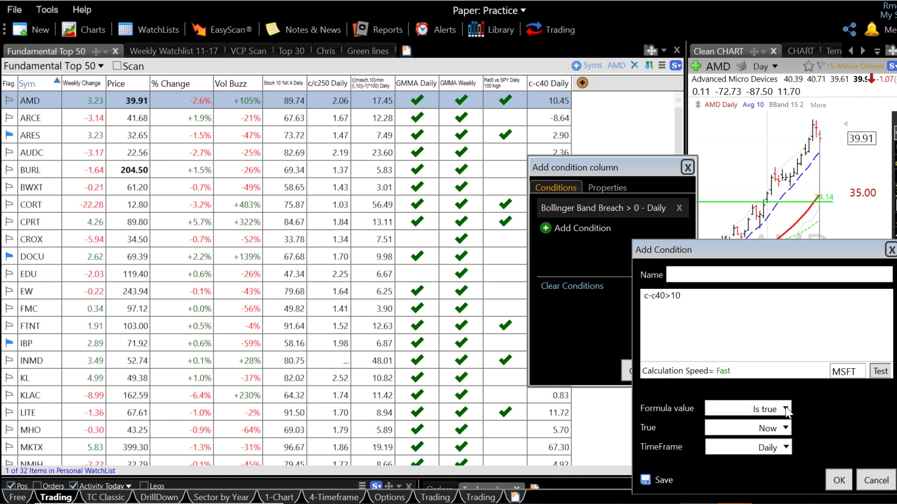
- Set the c-c40>10 condition to Is true on the Daily timeframe and confirm it
{"action": "left_click", "coordinate": [786, 410]}
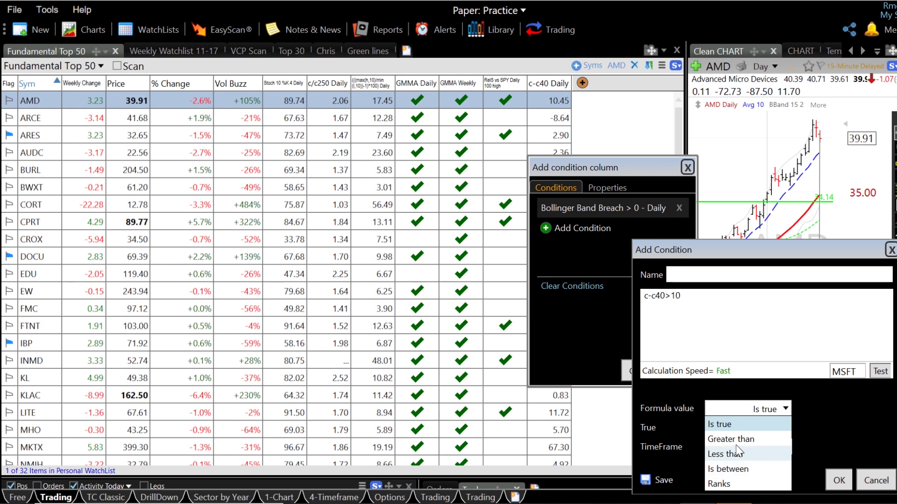
{"action": "left_click", "coordinate": [817, 437]}
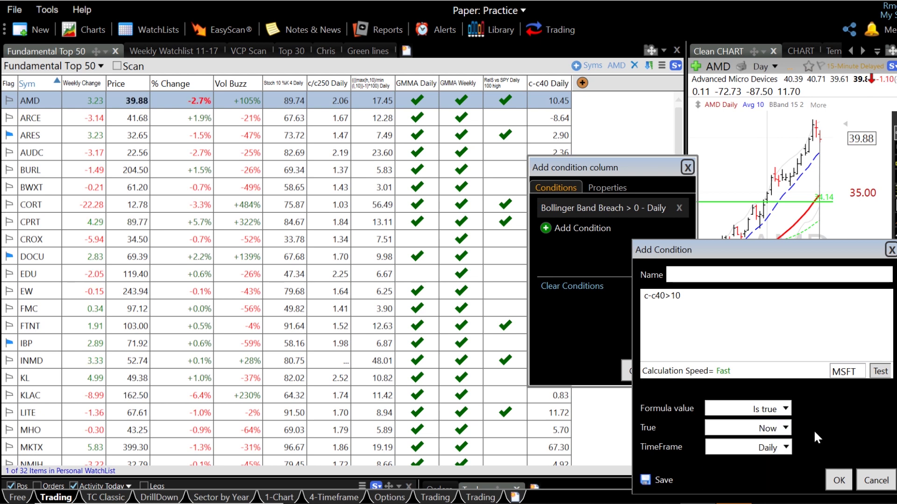
{"action": "left_click", "coordinate": [786, 429]}
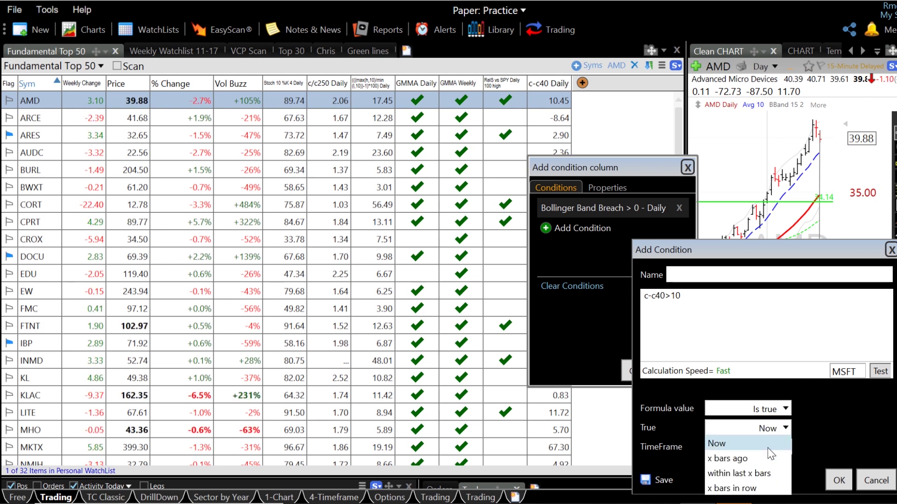
{"action": "left_click", "coordinate": [754, 488]}
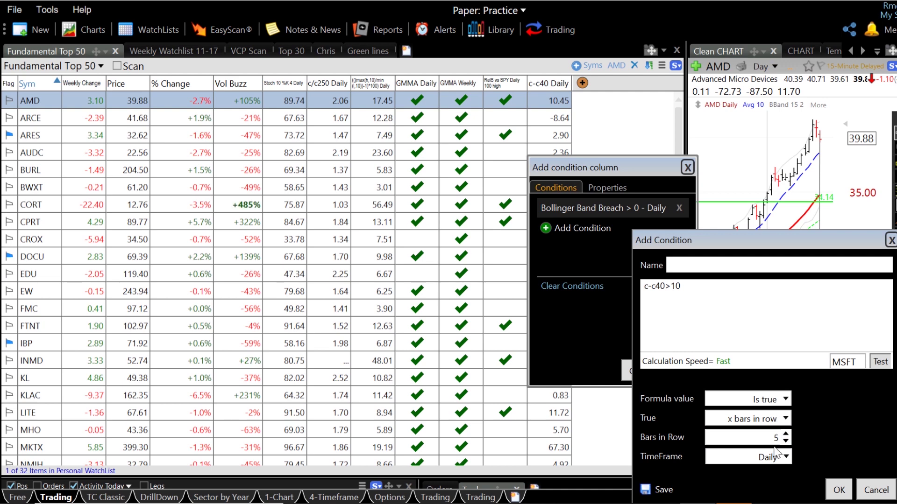
{"action": "left_click", "coordinate": [786, 457]}
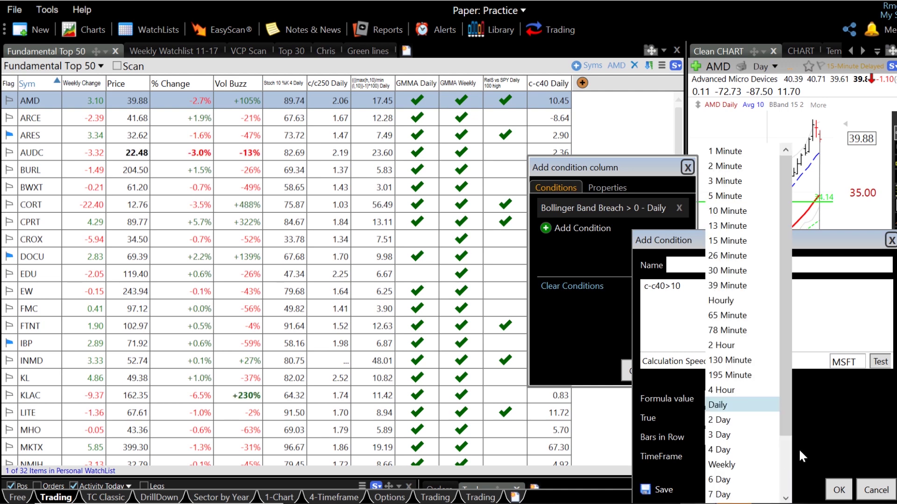
{"action": "left_click", "coordinate": [823, 451]}
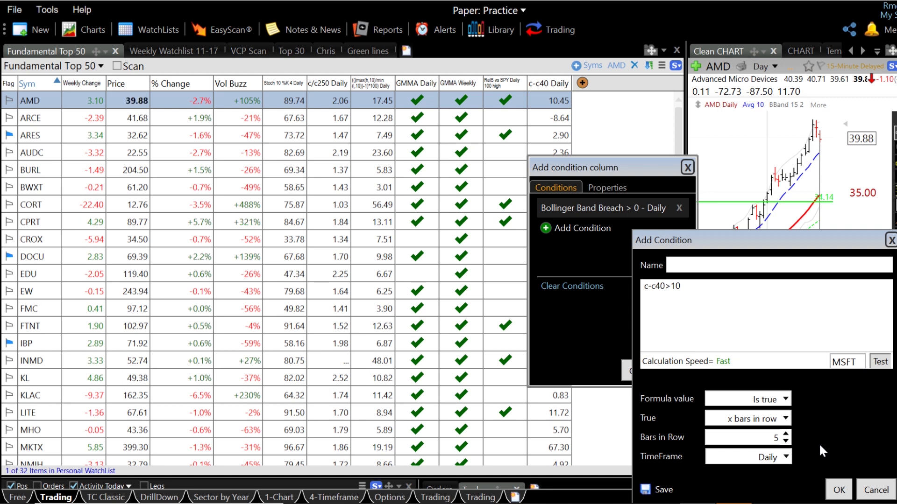
{"action": "left_click", "coordinate": [834, 488]}
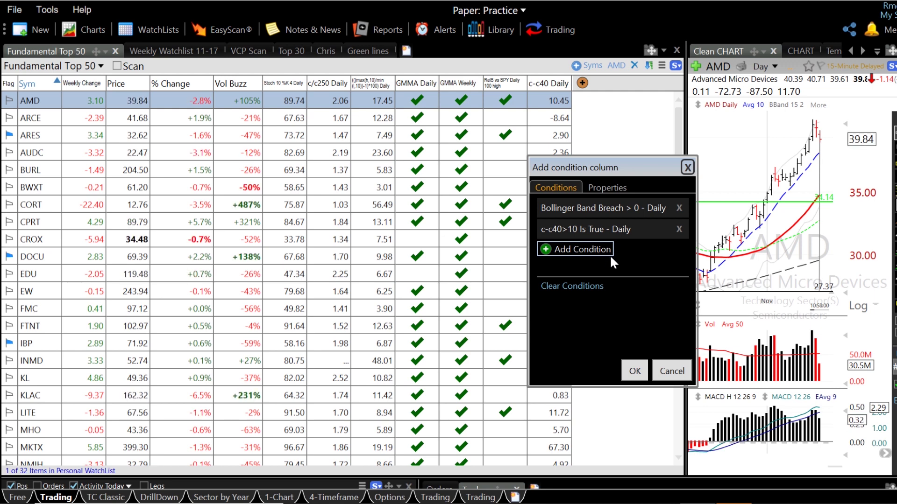
- Name the condition column 'Test' and have it show a green dot when true
{"action": "left_click", "coordinate": [604, 186]}
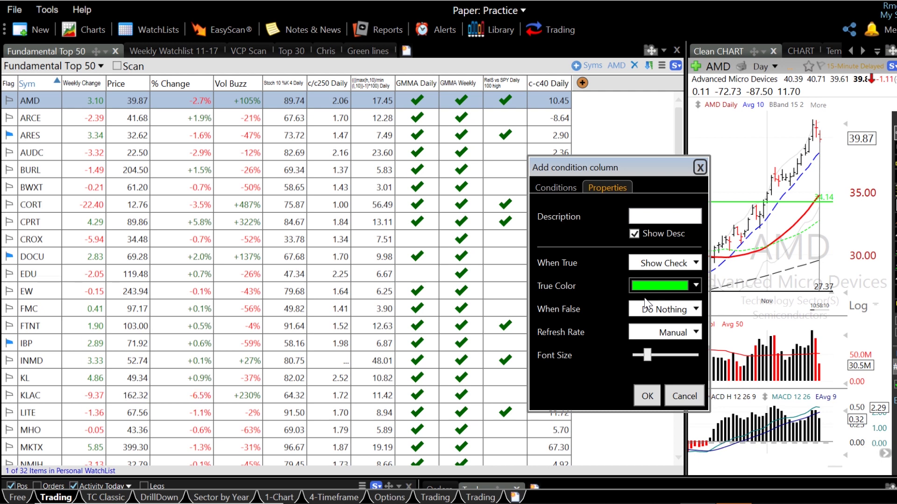
{"action": "left_click", "coordinate": [641, 215]}
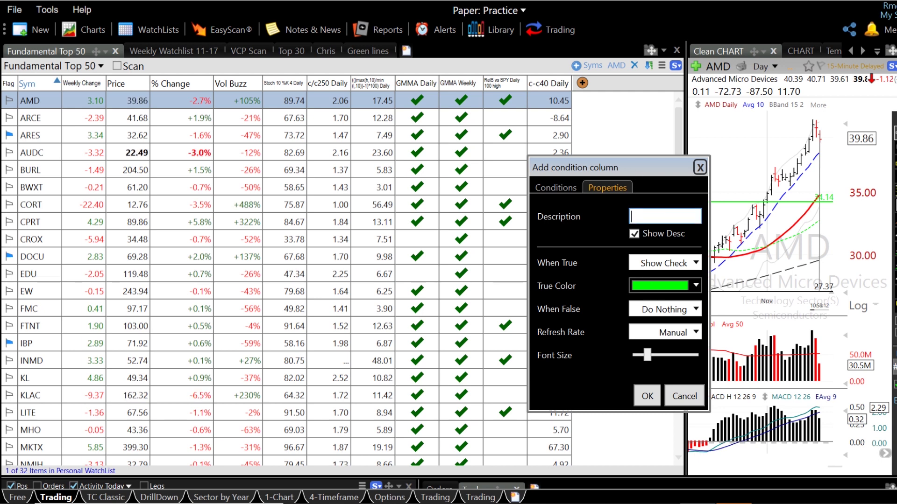
{"action": "type", "text": "Test"}
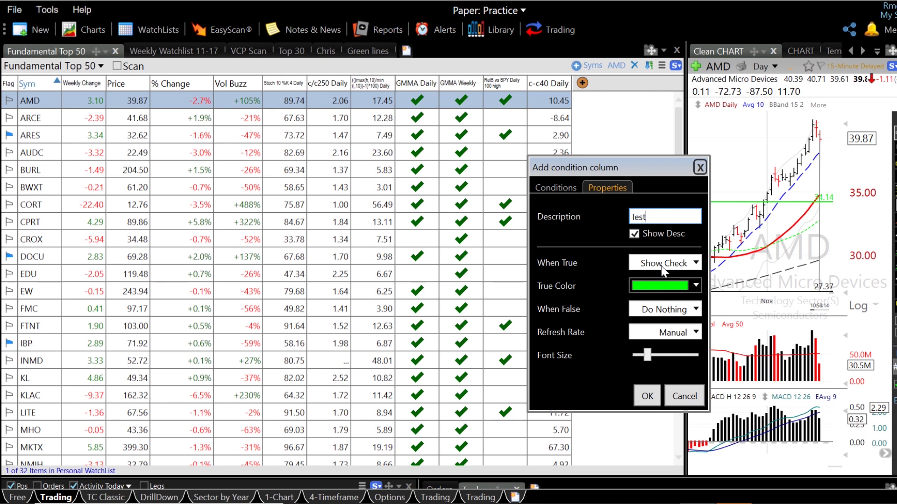
{"action": "left_click", "coordinate": [668, 264]}
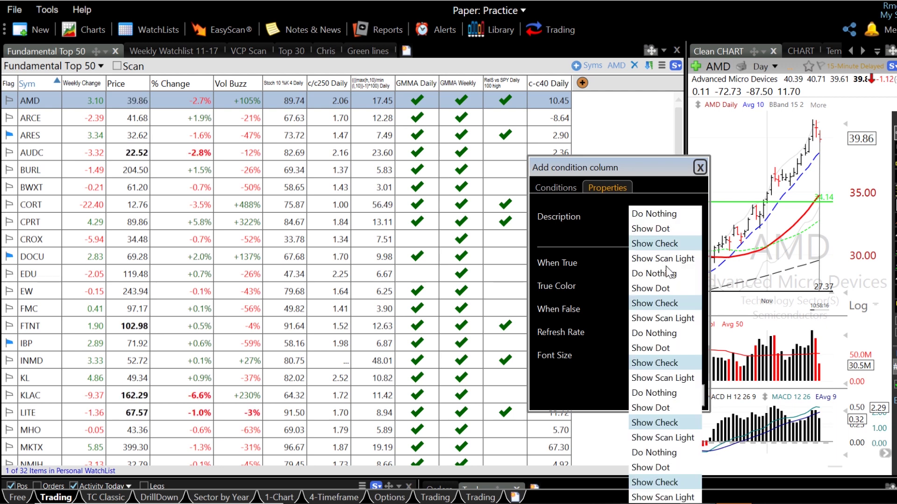
{"action": "left_click", "coordinate": [679, 293]}
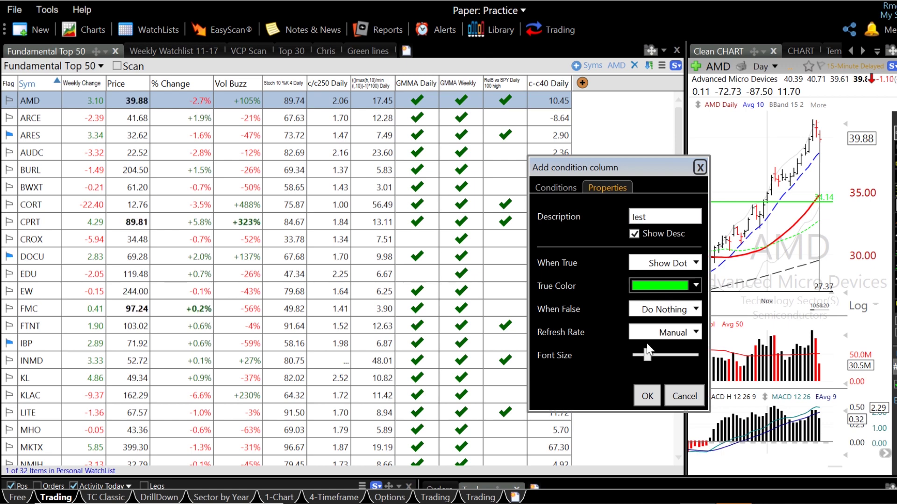
{"action": "left_click", "coordinate": [651, 405]}
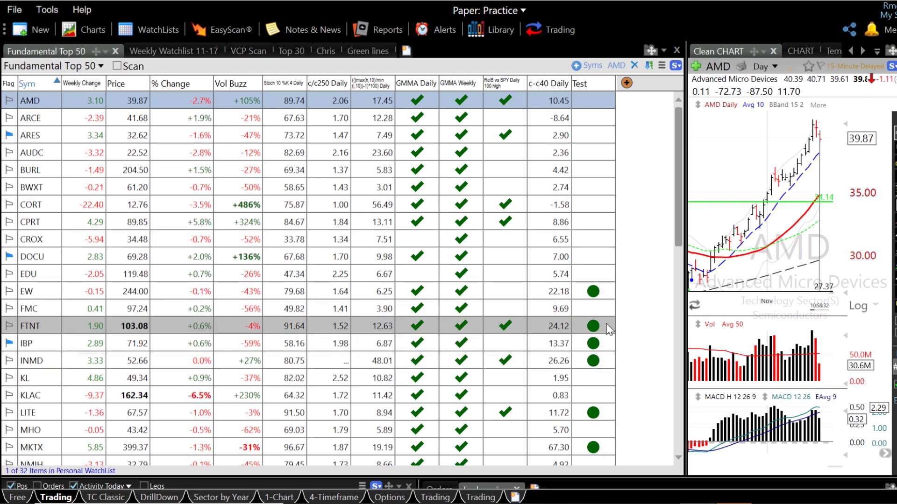
- Sort by Test, shift that column three places left behind GMMA Daily, and widen the chart
{"action": "left_click", "coordinate": [594, 83]}
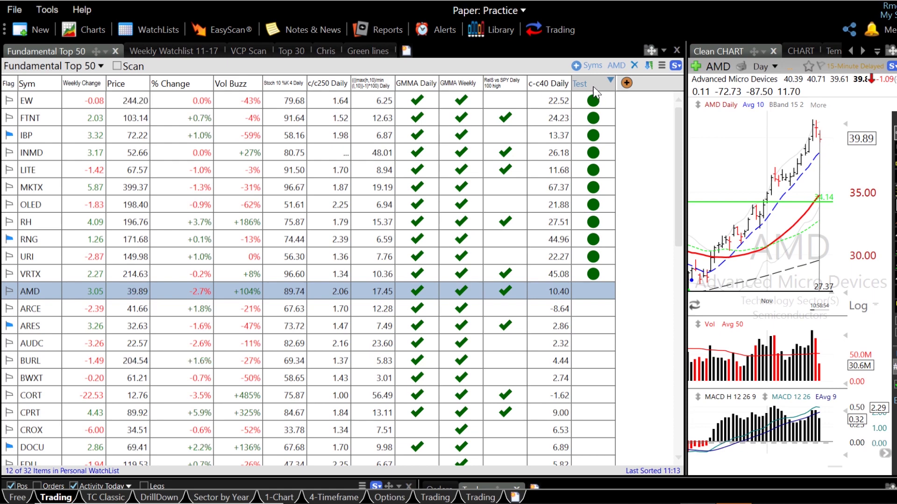
{"action": "right_click", "coordinate": [594, 89]}
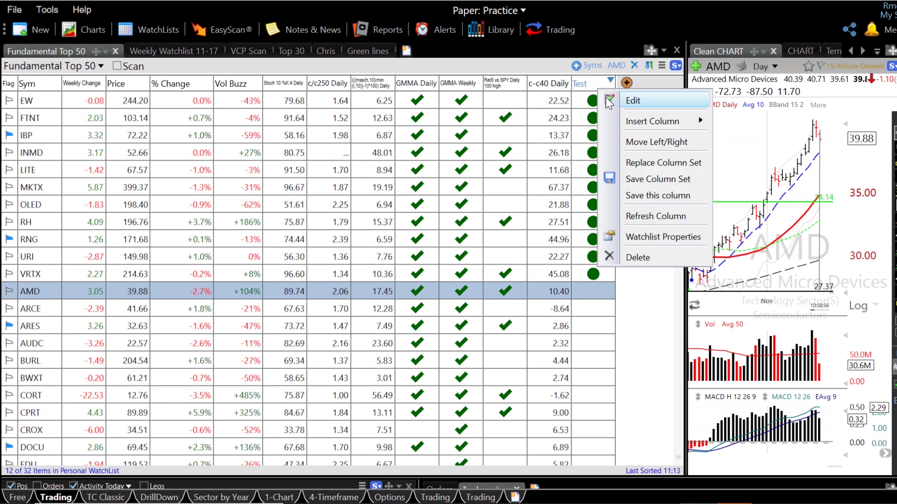
{"action": "left_click", "coordinate": [648, 142]}
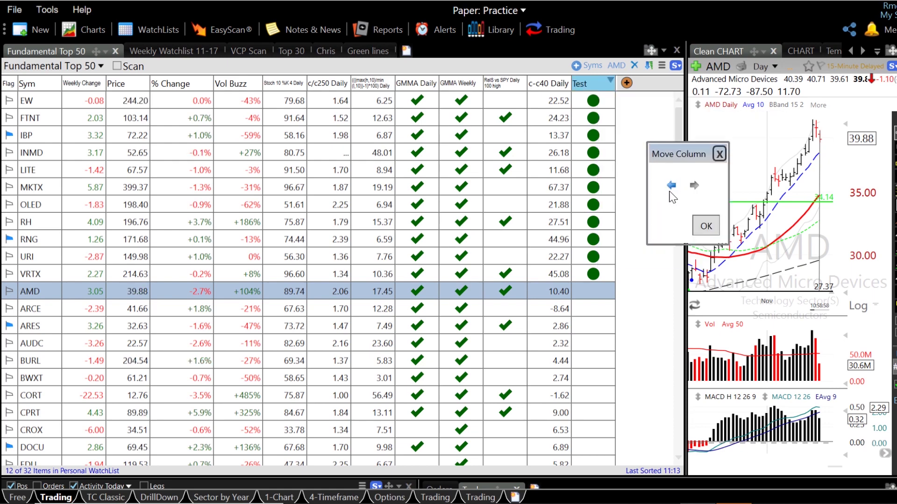
{"action": "left_click", "coordinate": [671, 185]}
{"action": "left_click", "coordinate": [671, 187]}
{"action": "left_click", "coordinate": [670, 187]}
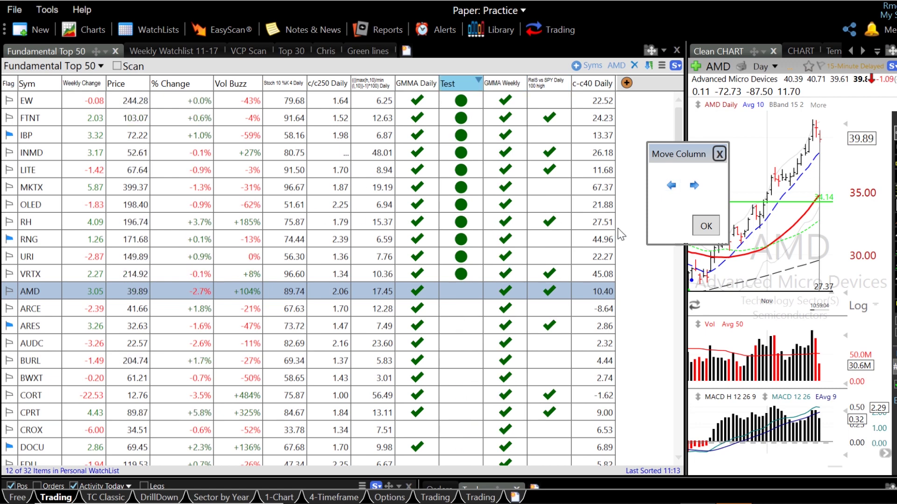
{"action": "left_click", "coordinate": [704, 229]}
{"action": "left_click_drag", "start_coordinate": [686, 236], "coordinate": [226, 204]}
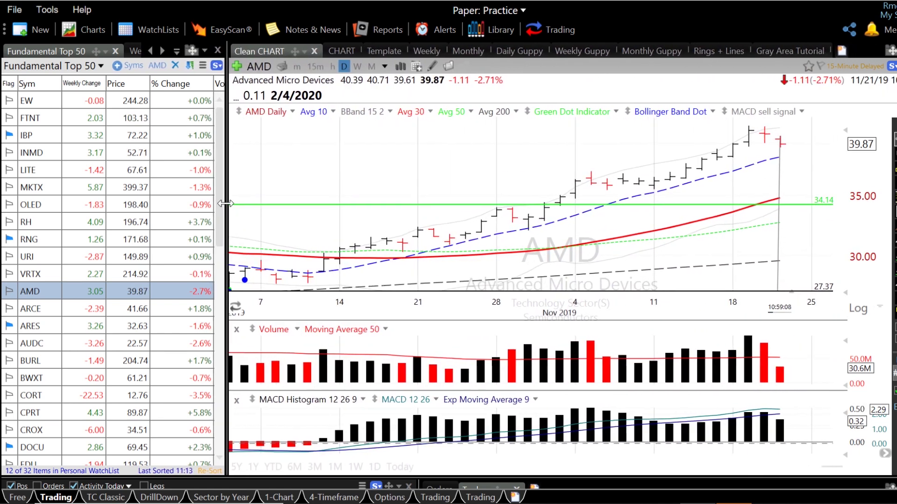